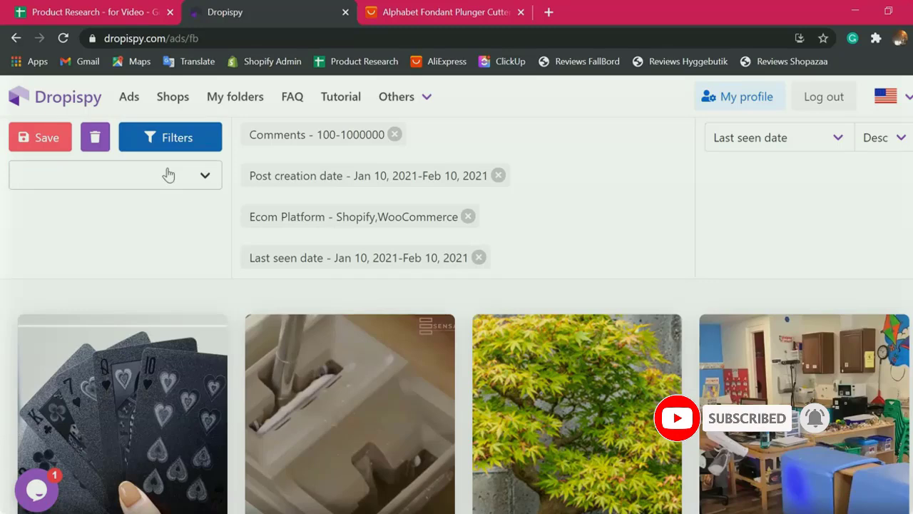
Load the other saved search query and set post creation date to January 10 – February 10, 2021
{"action": "left_click", "coordinate": [176, 180]}
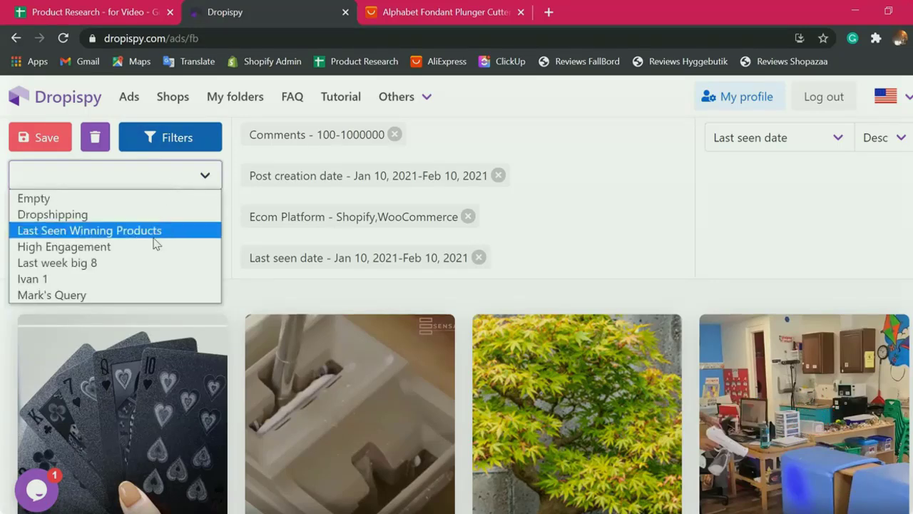
{"action": "left_click", "coordinate": [147, 279]}
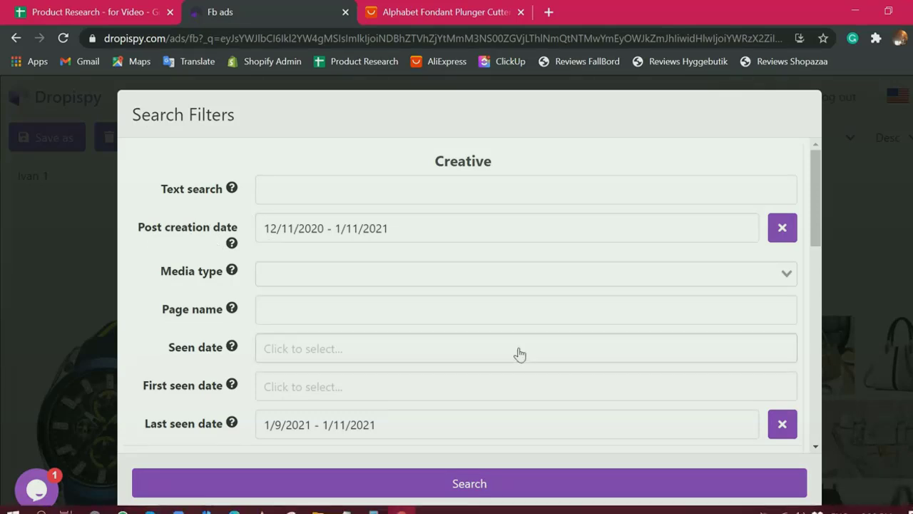
{"action": "left_click", "coordinate": [356, 236]}
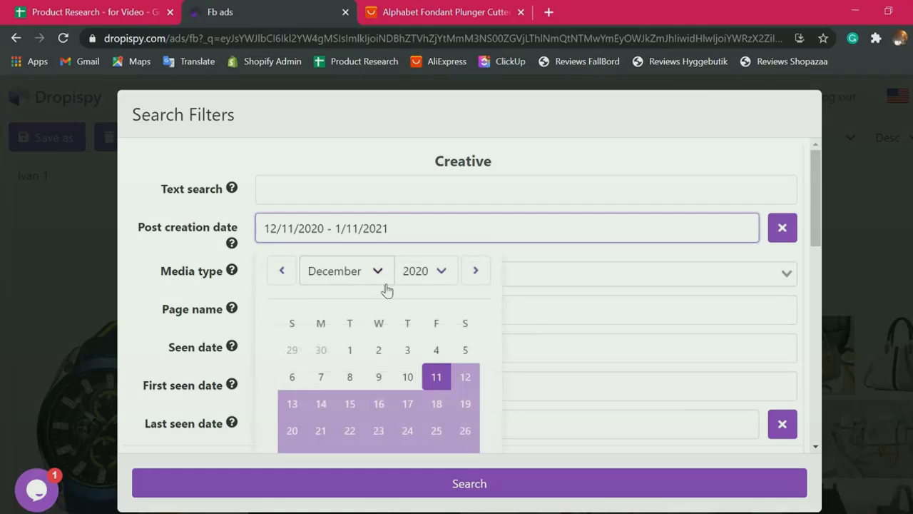
{"action": "left_click", "coordinate": [382, 278]}
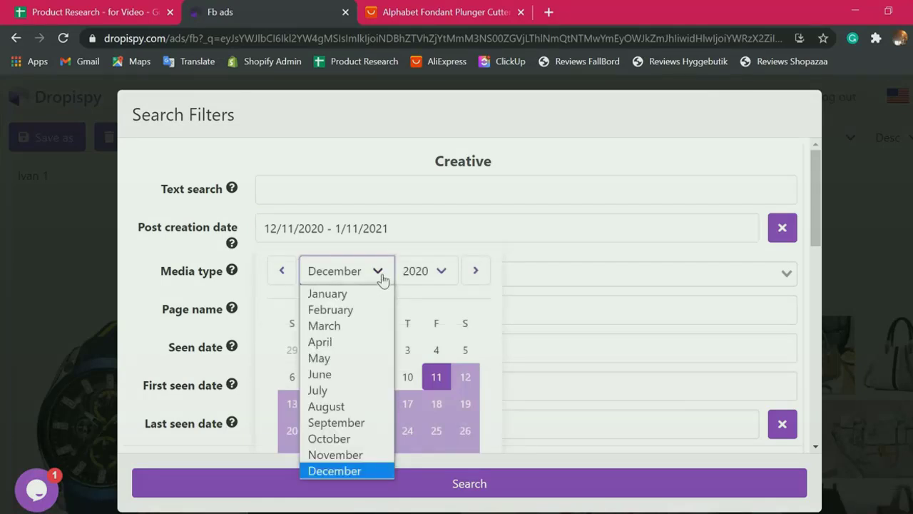
{"action": "left_click", "coordinate": [361, 293]}
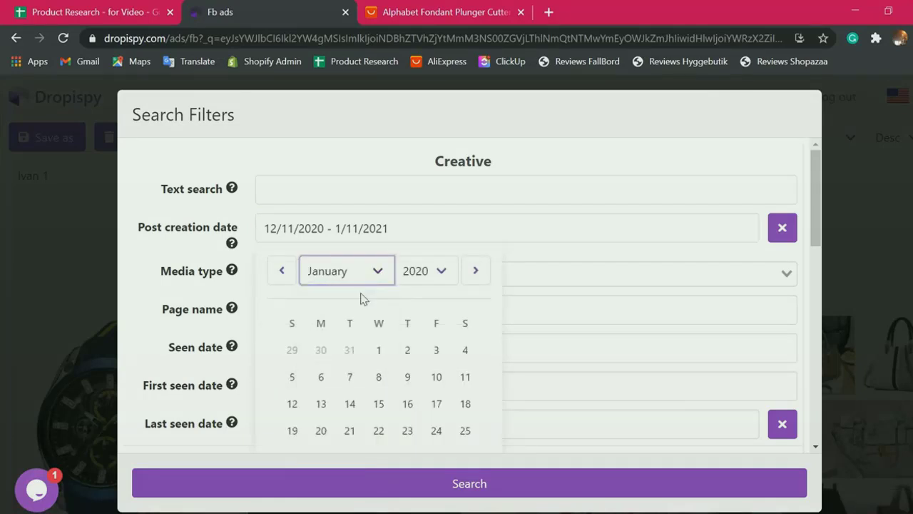
{"action": "left_click", "coordinate": [442, 279]}
{"action": "left_click", "coordinate": [428, 152]}
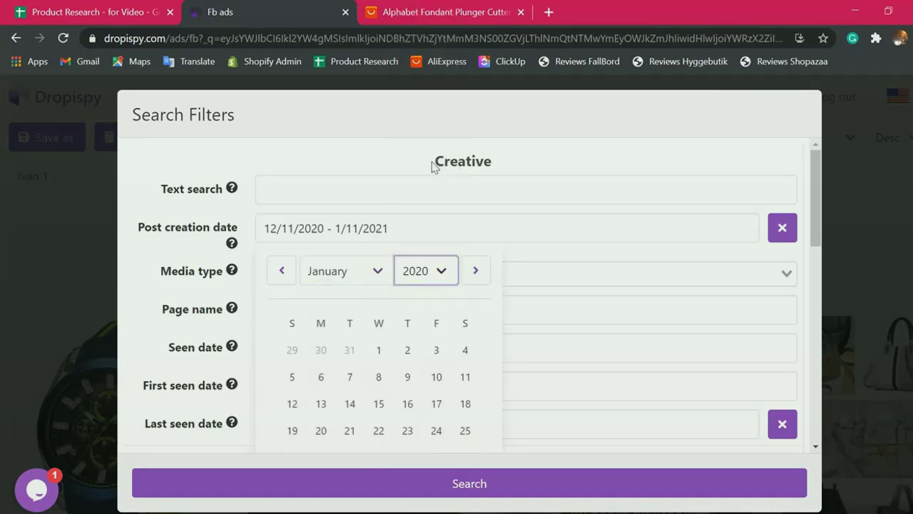
{"action": "left_click", "coordinate": [292, 403]}
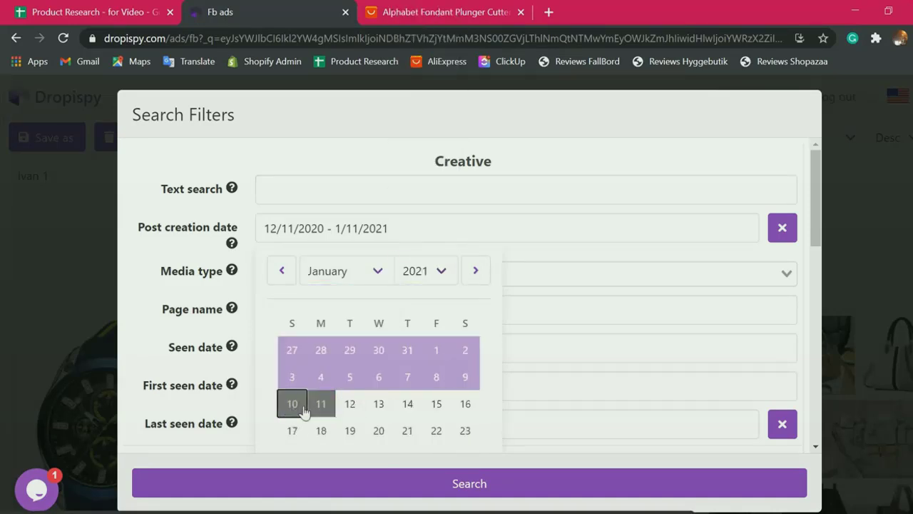
{"action": "left_click", "coordinate": [476, 271]}
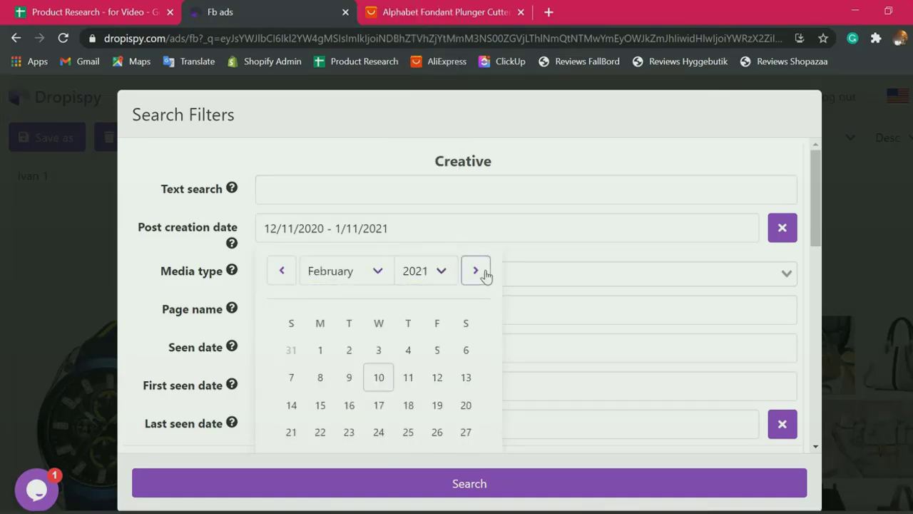
{"action": "left_click", "coordinate": [379, 377]}
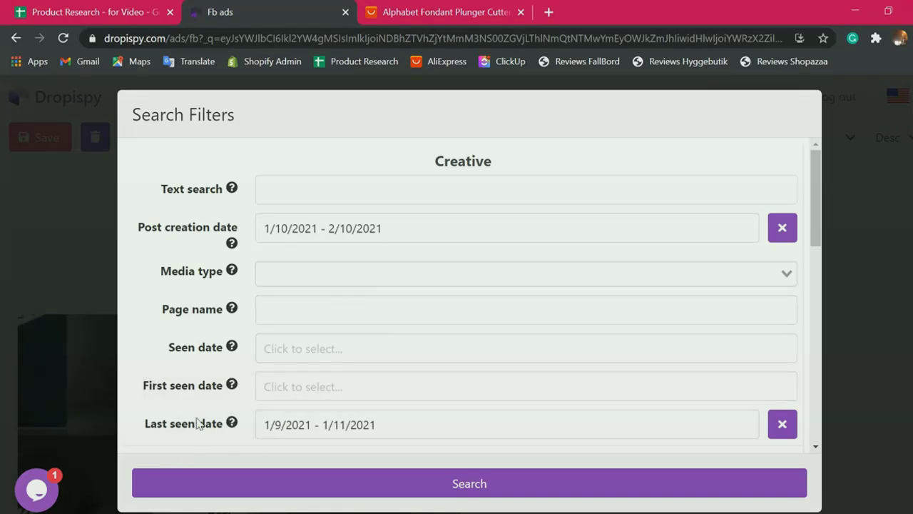
Set the last seen date range to January 10 – February 10, 2021
{"action": "left_click", "coordinate": [336, 431]}
{"action": "scroll", "coordinate": [392, 349], "scroll_direction": "down", "scroll_amount": 3}
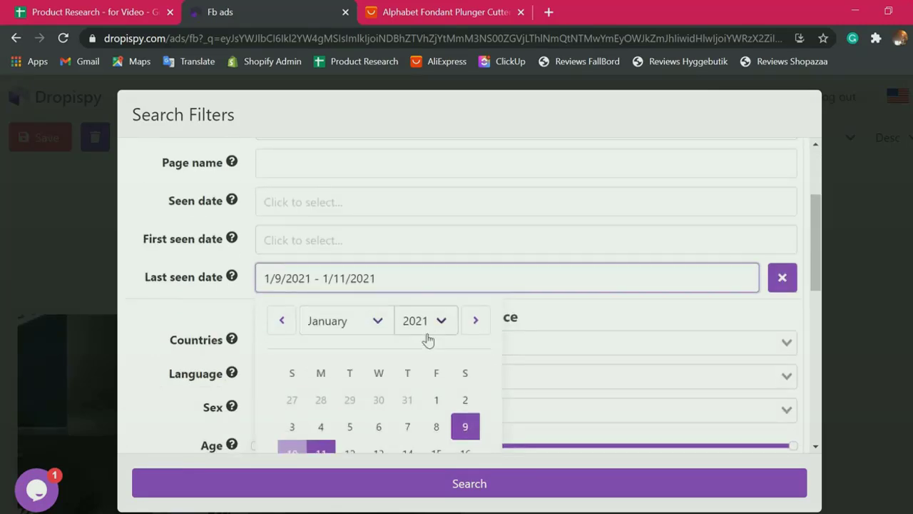
{"action": "left_click", "coordinate": [292, 379]}
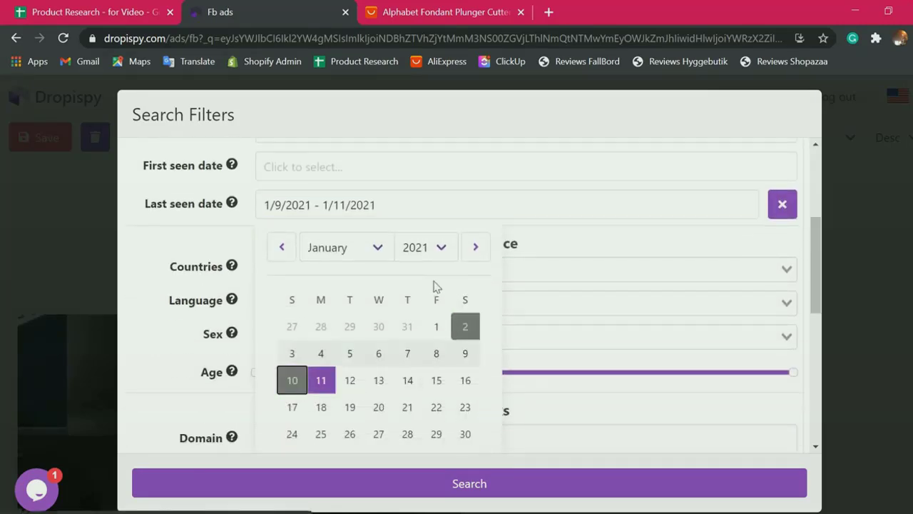
{"action": "left_click", "coordinate": [476, 247]}
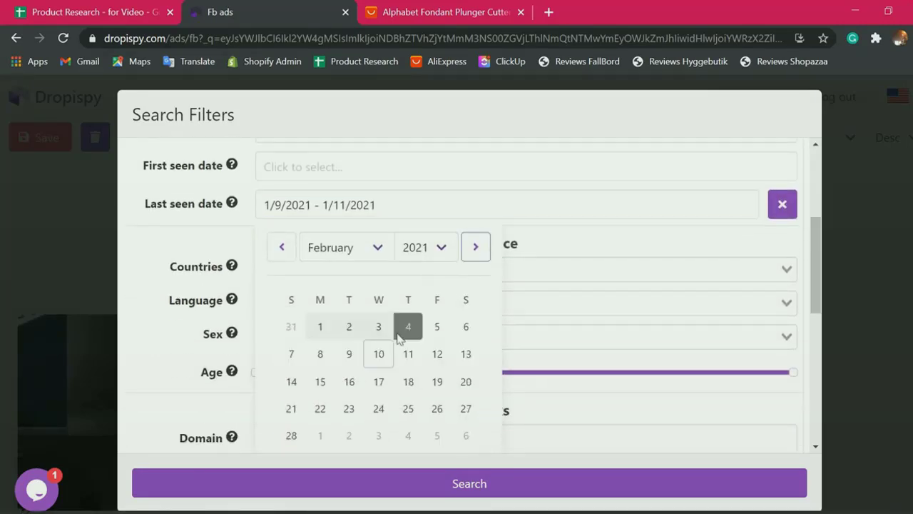
{"action": "left_click", "coordinate": [378, 353]}
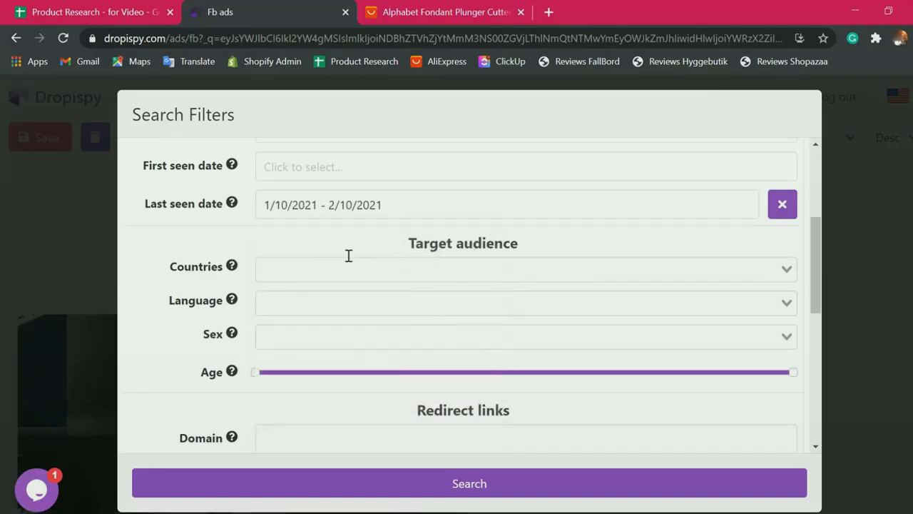
{"action": "scroll", "coordinate": [419, 251], "scroll_direction": "up", "scroll_amount": 2}
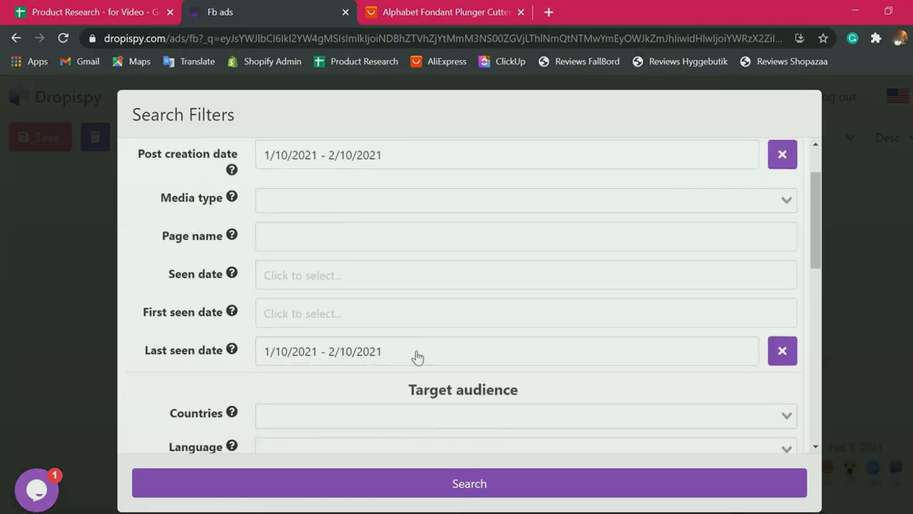
{"action": "scroll", "coordinate": [421, 352], "scroll_direction": "down", "scroll_amount": 4}
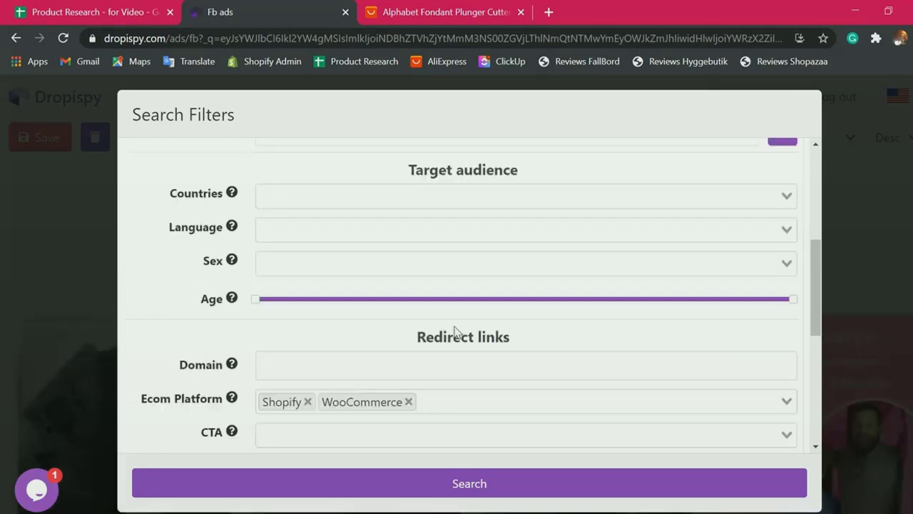
{"action": "scroll", "coordinate": [413, 285], "scroll_direction": "down", "scroll_amount": 1}
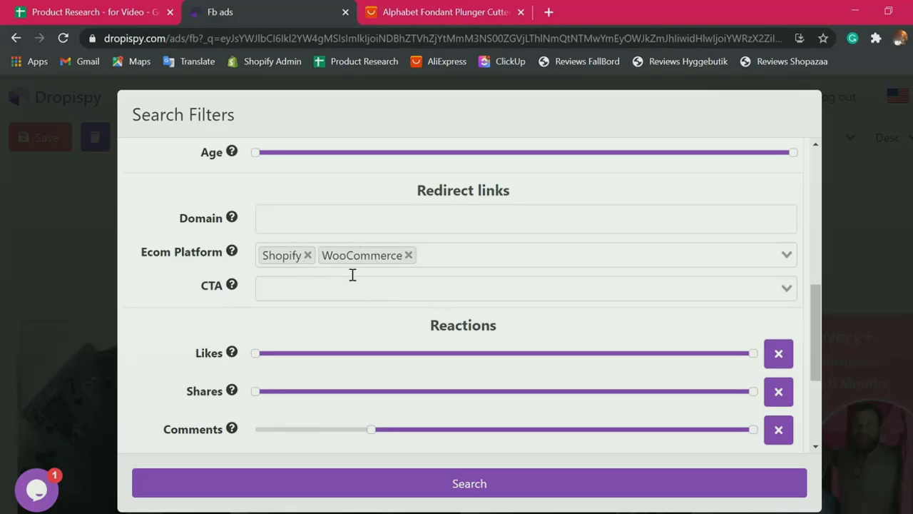
Drag the Comments slider's minimum down from 150 to 100
{"action": "scroll", "coordinate": [419, 307], "scroll_direction": "down", "scroll_amount": 2}
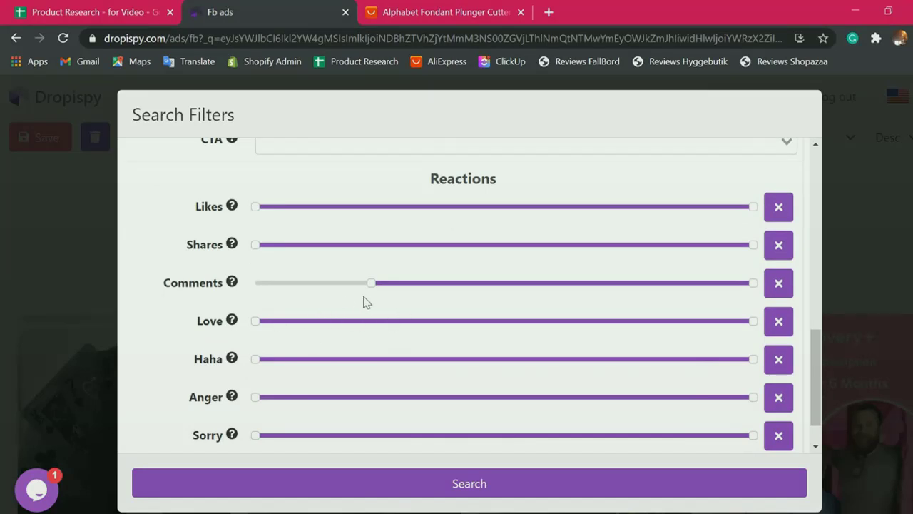
{"action": "mouse_move", "coordinate": [371, 281]}
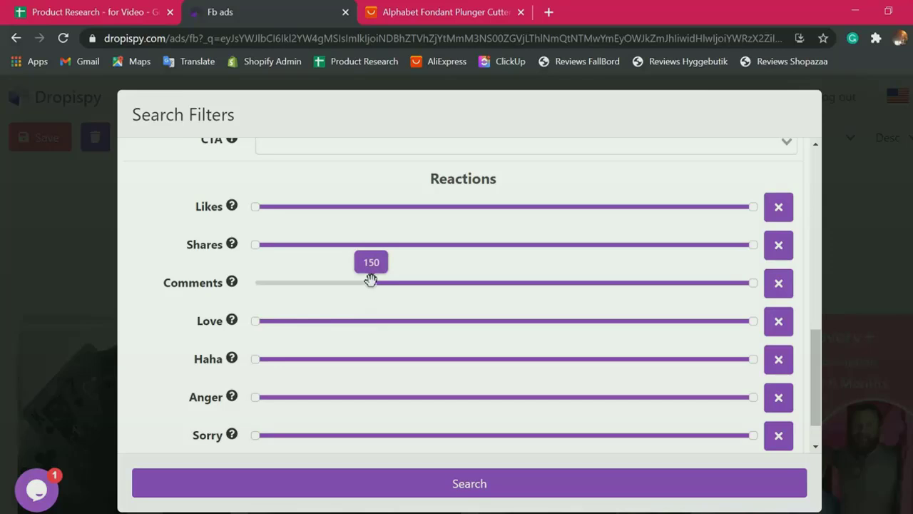
{"action": "mouse_move", "coordinate": [371, 280]}
{"action": "left_mouse_down"}
{"action": "mouse_move", "coordinate": [347, 285]}
{"action": "mouse_move", "coordinate": [354, 280]}
{"action": "left_mouse_up"}
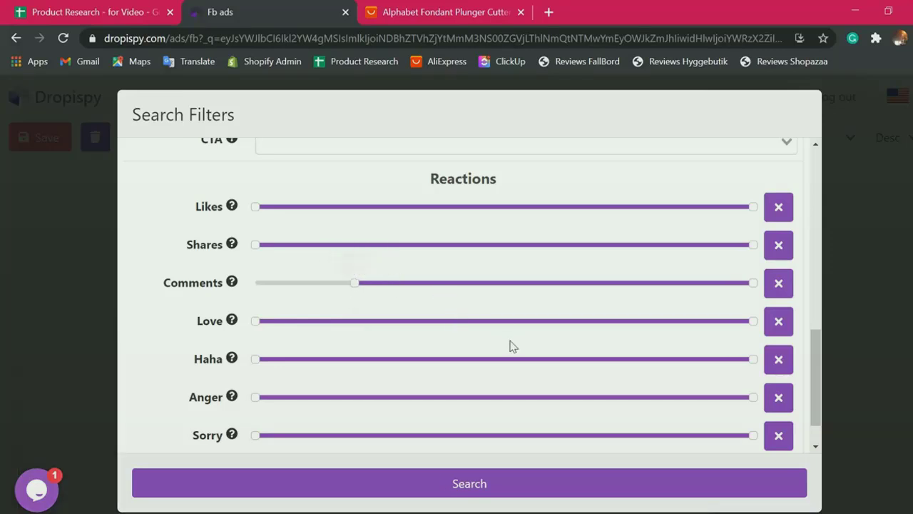
{"action": "scroll", "coordinate": [510, 346], "scroll_direction": "down", "scroll_amount": 1}
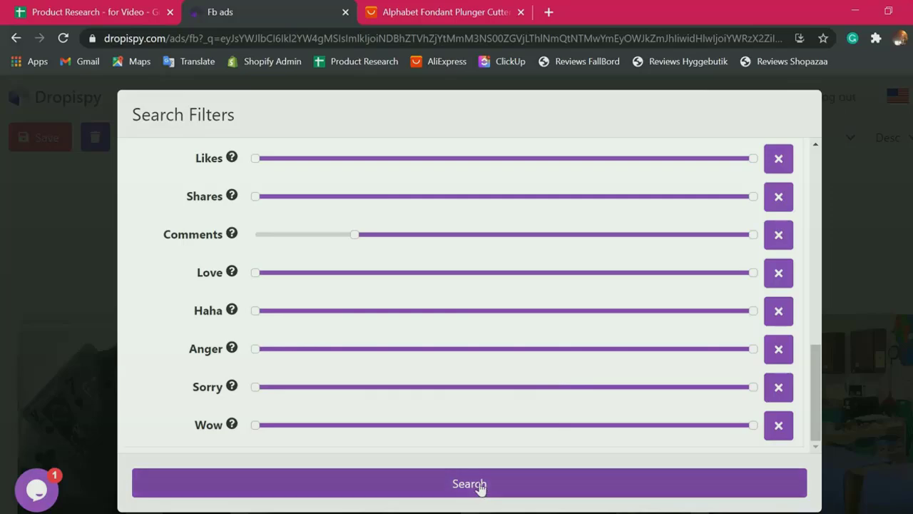
Run the filtered ad search and scroll the results to the Alphabet Fondant Plunger ad
{"action": "left_click", "coordinate": [481, 487]}
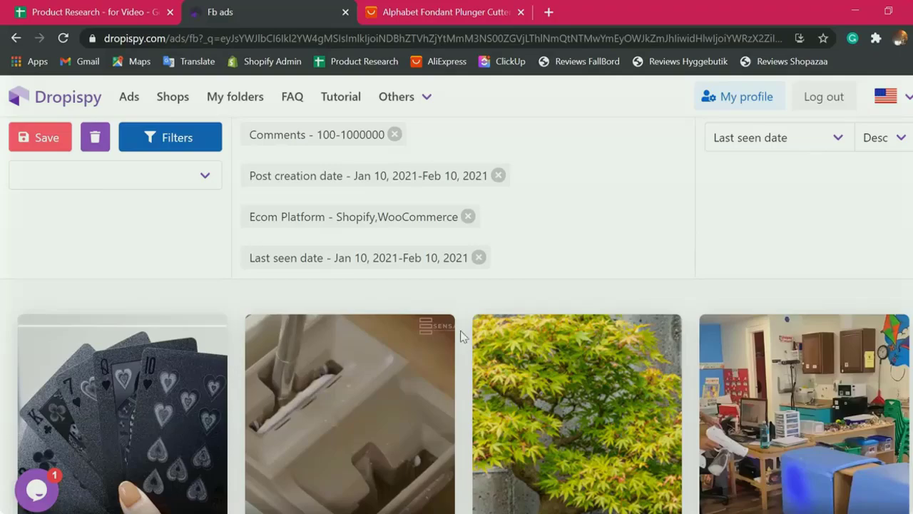
{"action": "scroll", "coordinate": [585, 410], "scroll_direction": "down", "scroll_amount": 3}
{"action": "scroll", "coordinate": [748, 307], "scroll_direction": "down", "scroll_amount": 8}
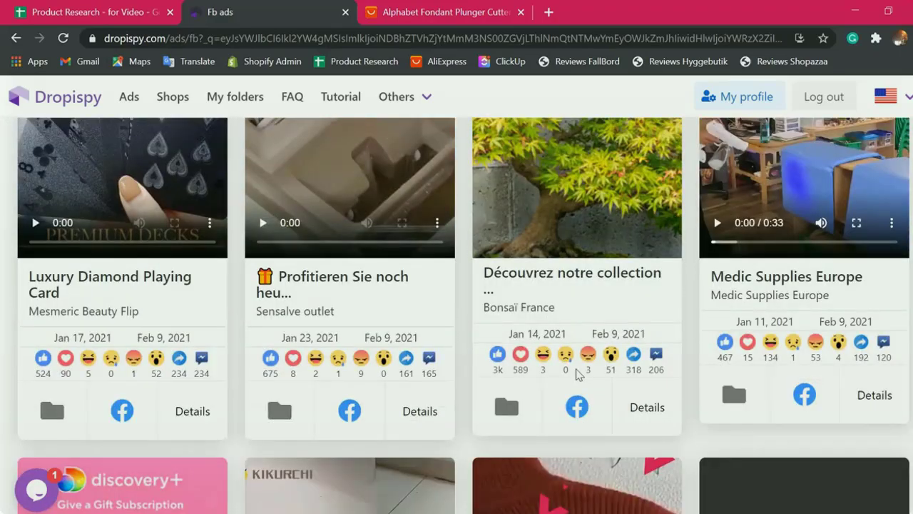
{"action": "scroll", "coordinate": [713, 365], "scroll_direction": "down", "scroll_amount": 4}
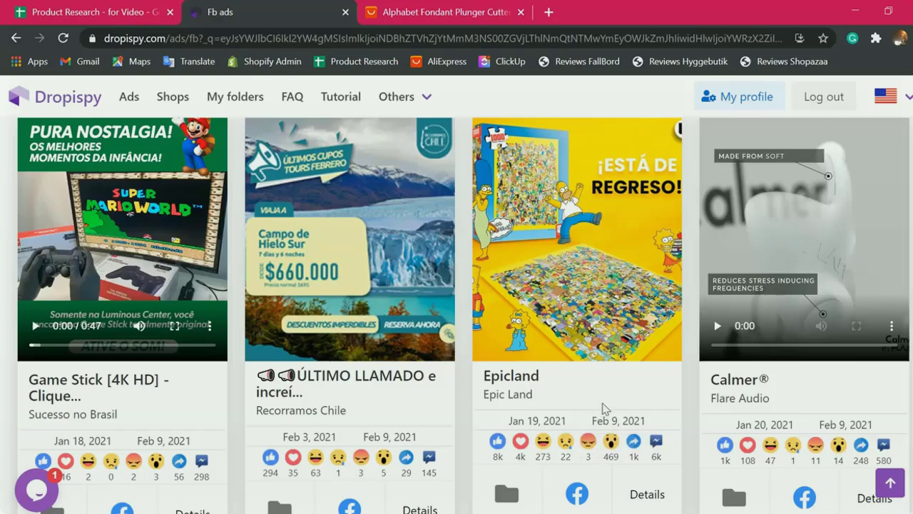
{"action": "scroll", "coordinate": [602, 405], "scroll_direction": "up", "scroll_amount": 3}
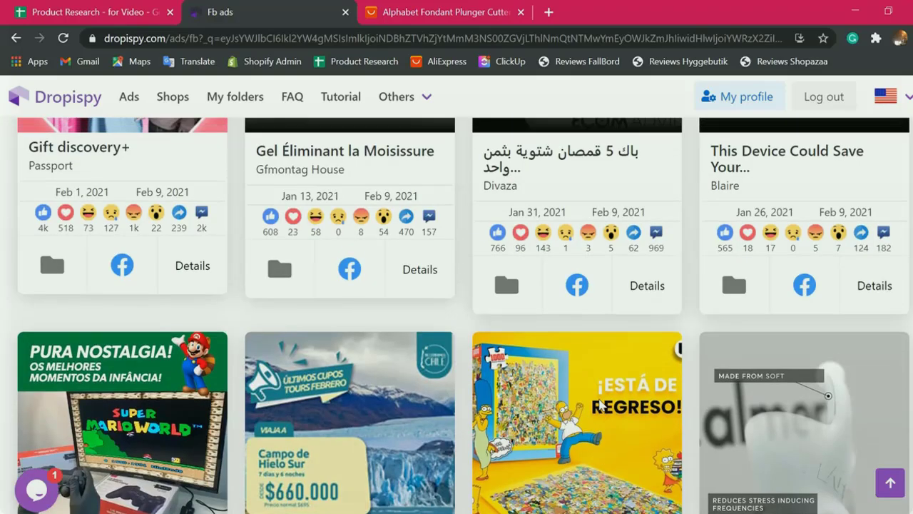
{"action": "scroll", "coordinate": [599, 400], "scroll_direction": "up", "scroll_amount": 10}
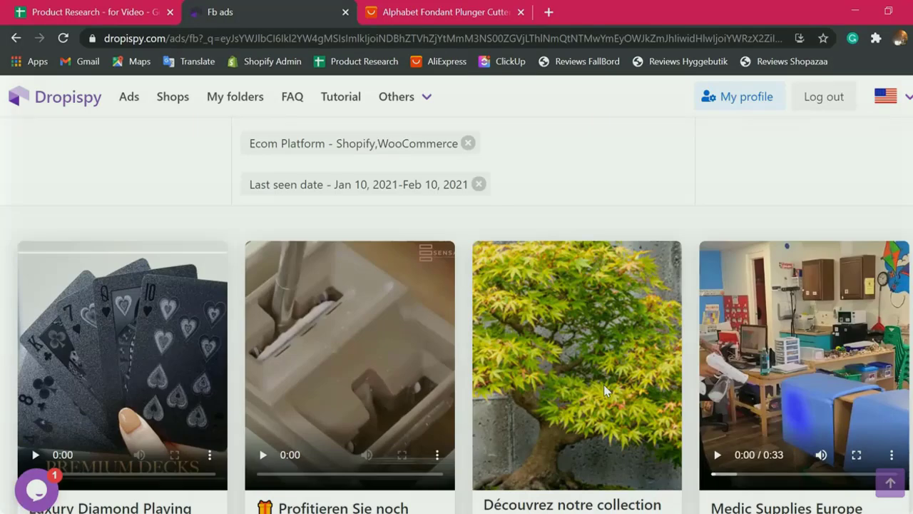
{"action": "scroll", "coordinate": [606, 383], "scroll_direction": "down", "scroll_amount": 10}
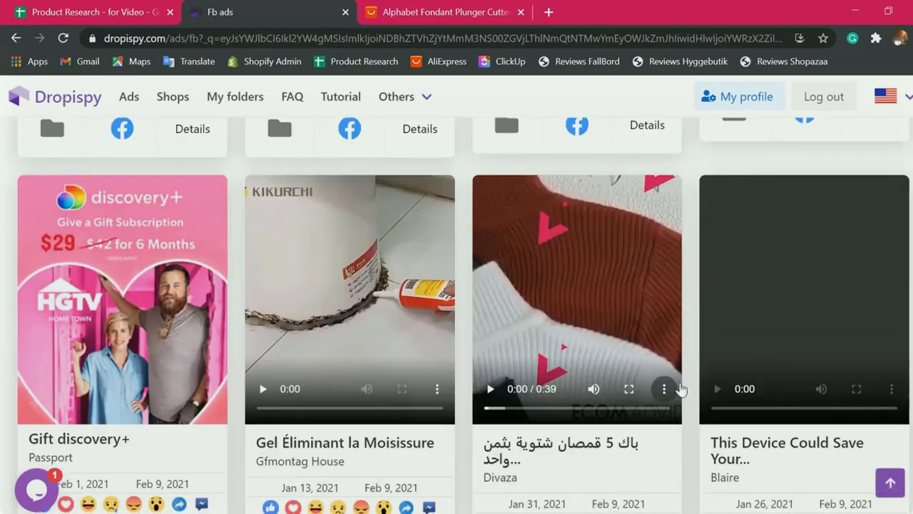
{"action": "scroll", "coordinate": [606, 370], "scroll_direction": "down", "scroll_amount": 8}
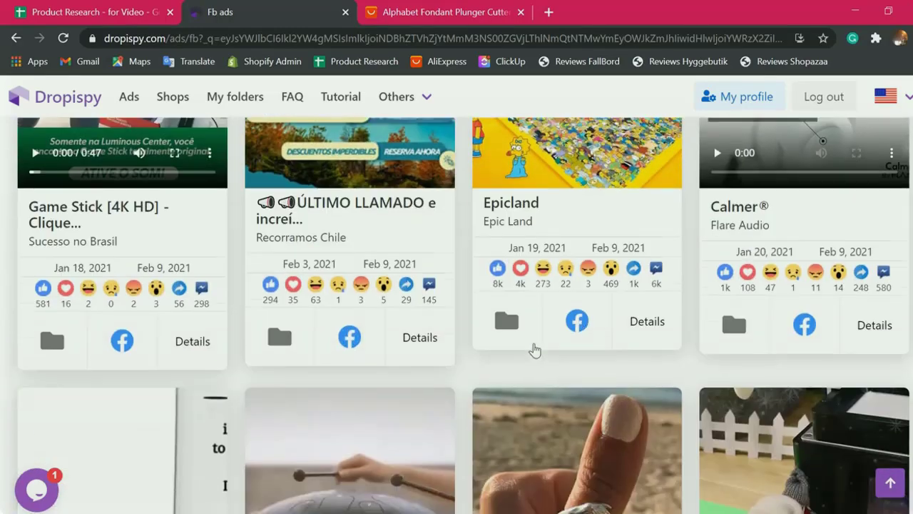
{"action": "scroll", "coordinate": [535, 341], "scroll_direction": "down", "scroll_amount": 6}
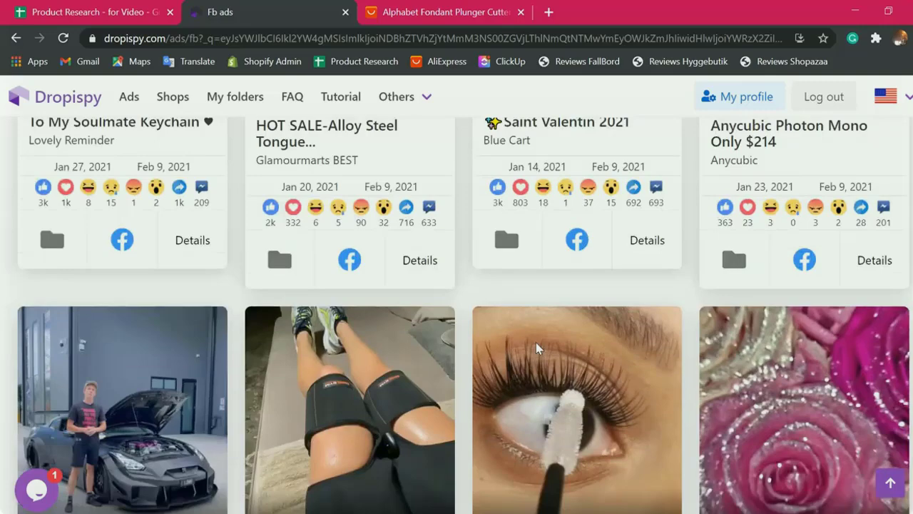
{"action": "scroll", "coordinate": [540, 345], "scroll_direction": "down", "scroll_amount": 5}
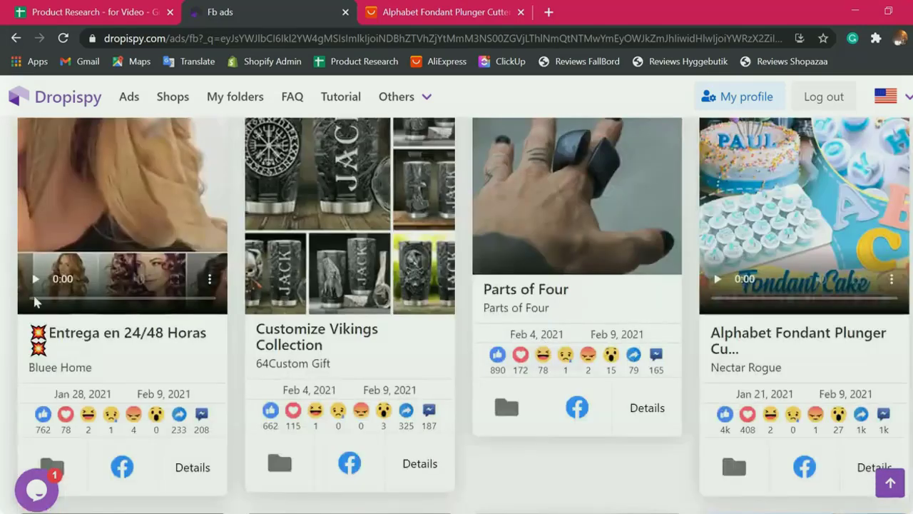
{"action": "scroll", "coordinate": [459, 371], "scroll_direction": "down", "scroll_amount": 2}
{"action": "scroll", "coordinate": [711, 312], "scroll_direction": "up", "scroll_amount": 2}
File the Alphabet Fondant Plunger ad in the Potential folder
{"action": "left_click", "coordinate": [736, 482]}
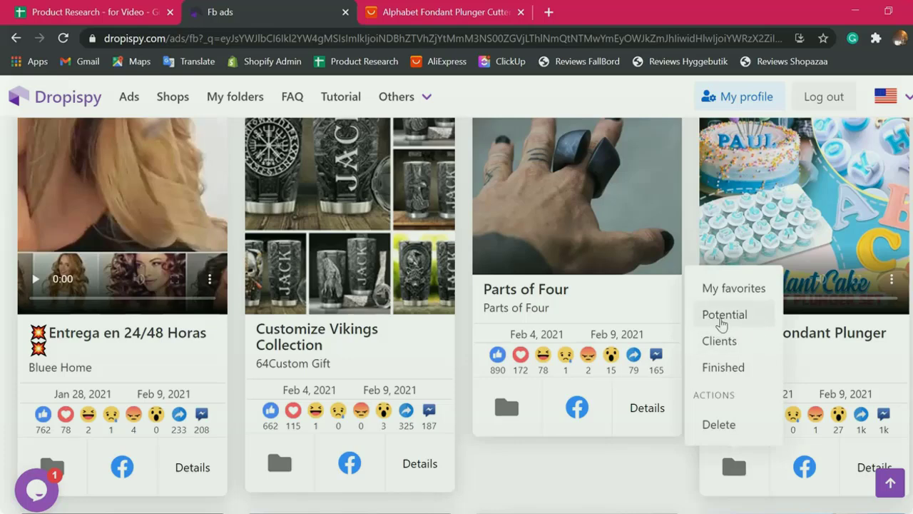
{"action": "left_click", "coordinate": [738, 325]}
{"action": "left_click", "coordinate": [740, 324]}
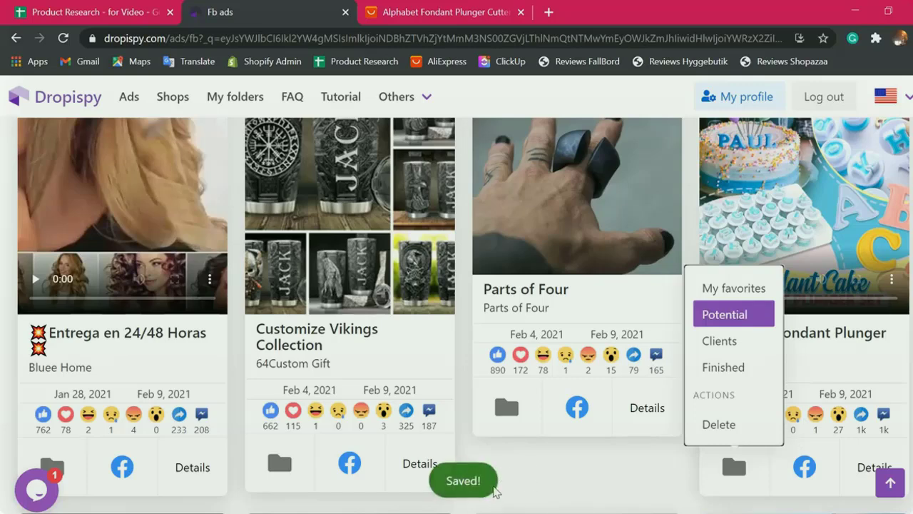
Open the ad's details page and select its web address to copy
{"action": "scroll", "coordinate": [855, 421], "scroll_direction": "down", "scroll_amount": 1}
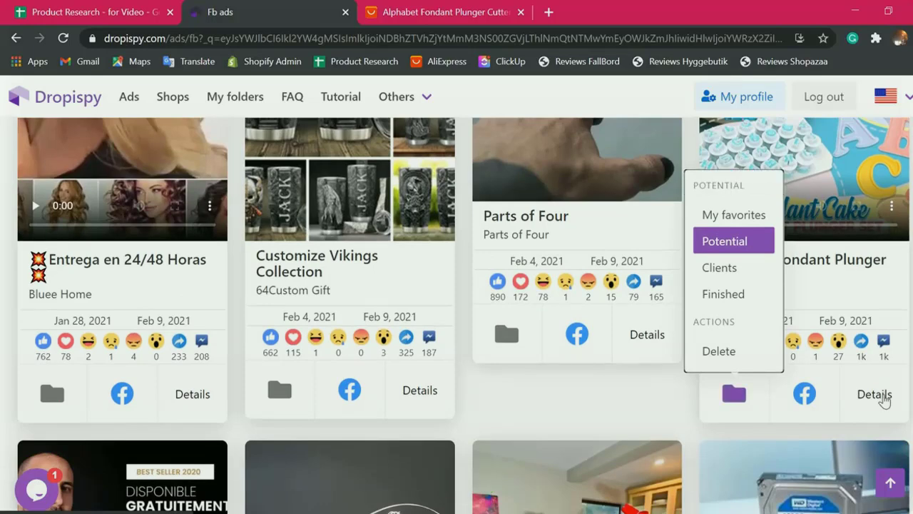
{"action": "left_click", "coordinate": [882, 400]}
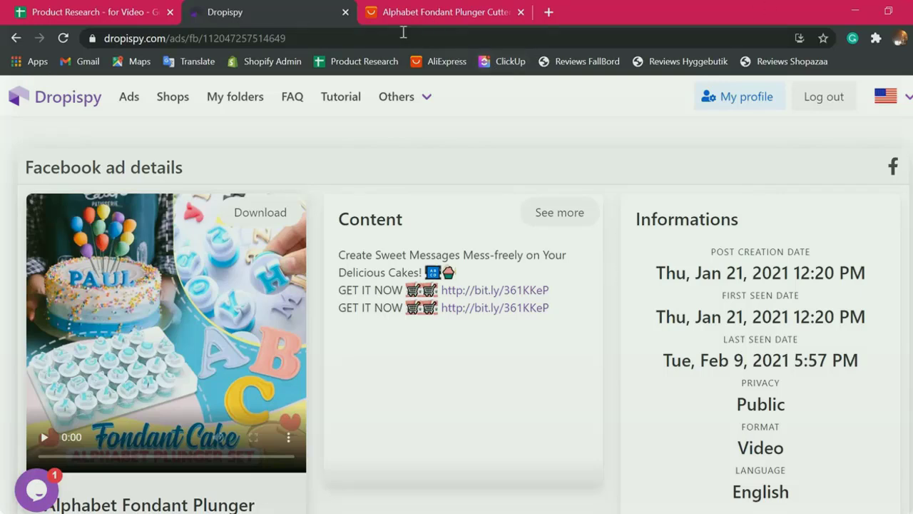
{"action": "left_click", "coordinate": [292, 33]}
{"action": "key", "text": "ctrl+c"}
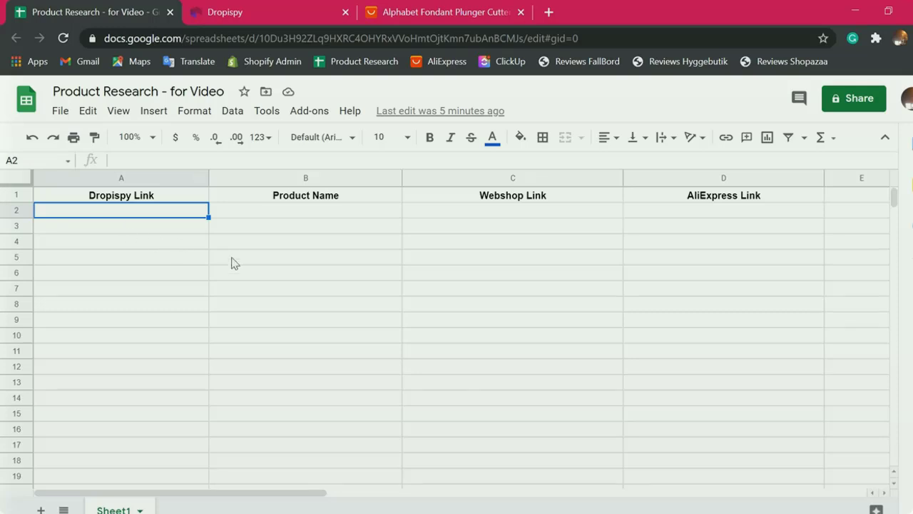
{"action": "key", "text": "Up"}
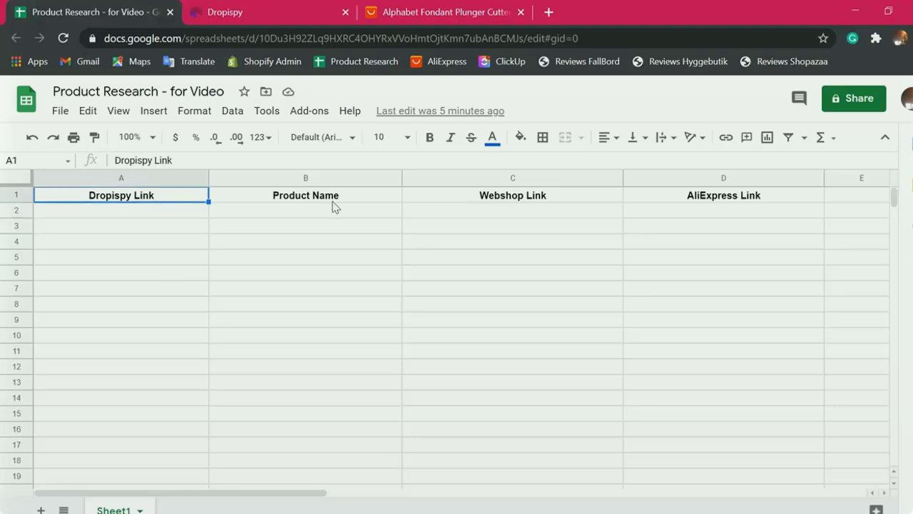
{"action": "left_click", "coordinate": [338, 200]}
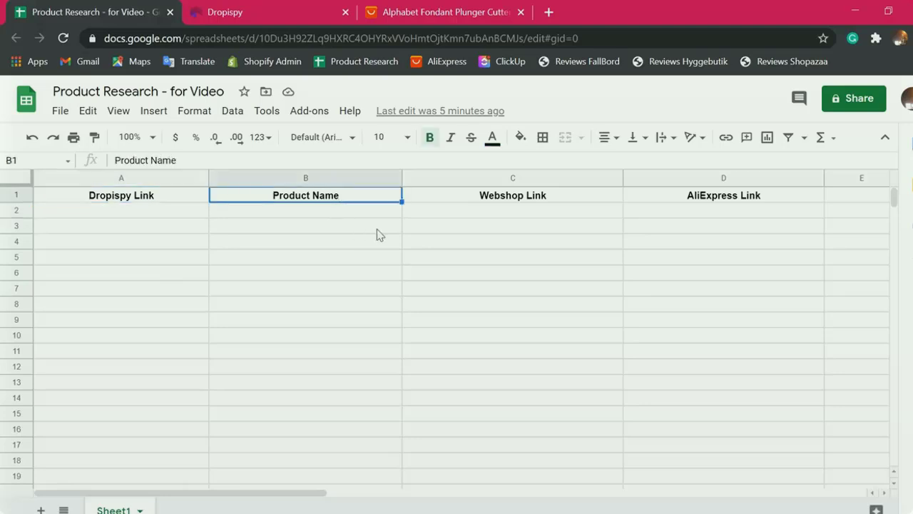
{"action": "left_click", "coordinate": [534, 202]}
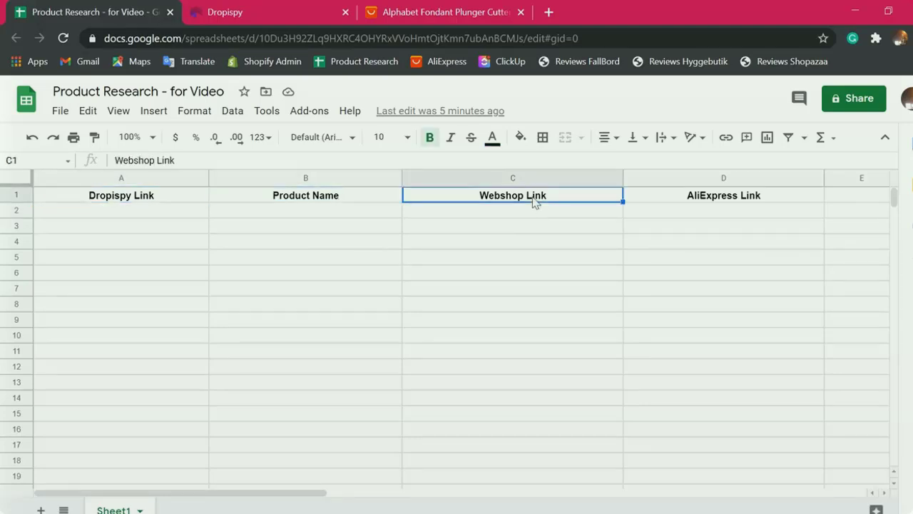
{"action": "left_click", "coordinate": [724, 202]}
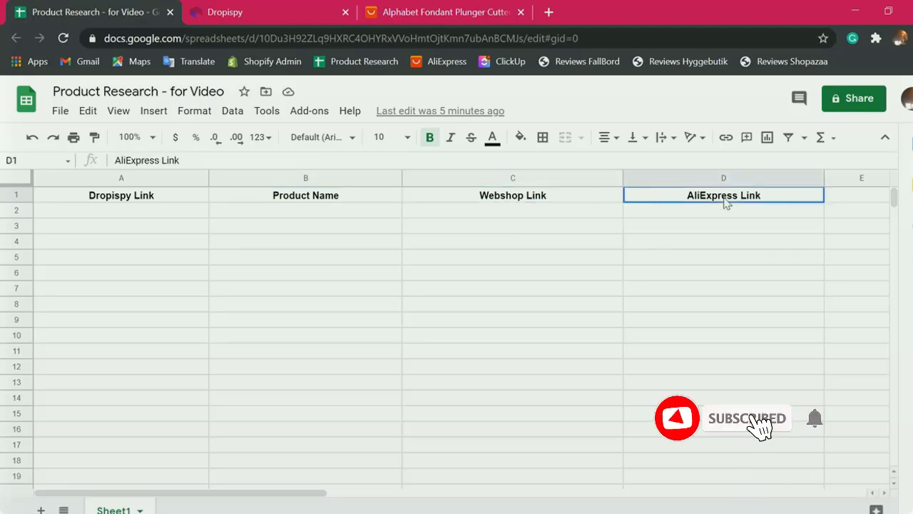
{"action": "left_click", "coordinate": [124, 212]}
{"action": "key", "text": "ctrl+v"}
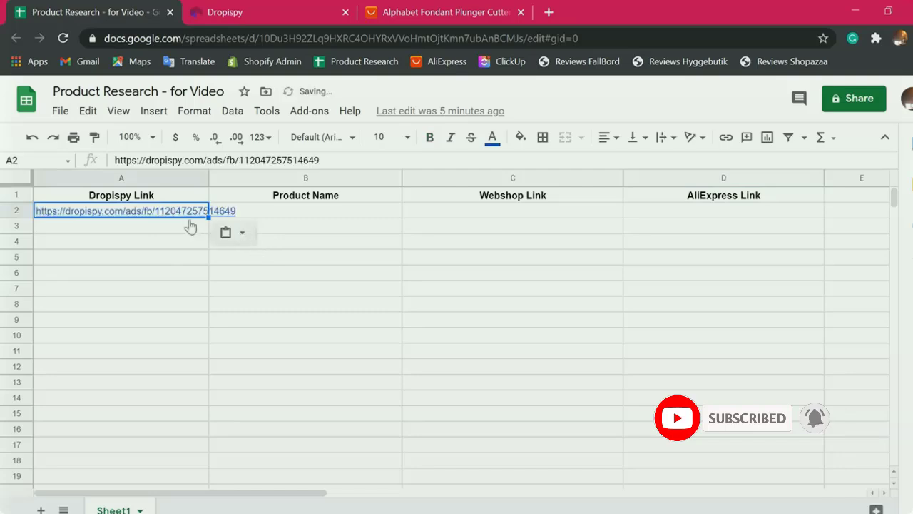
Return to the Dropispy ad and open the LilacEverest Alphabet Fondant Plunger Cutter page
{"action": "left_click", "coordinate": [281, 213]}
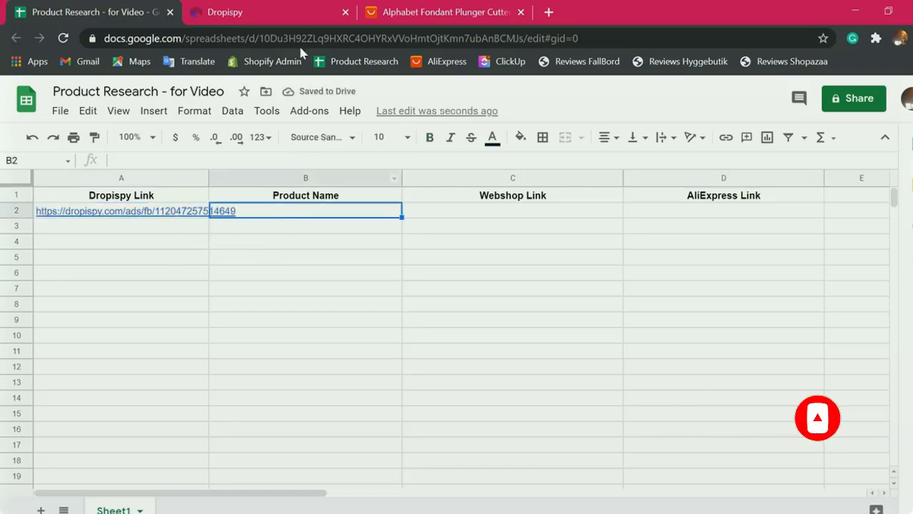
{"action": "left_click", "coordinate": [292, 16]}
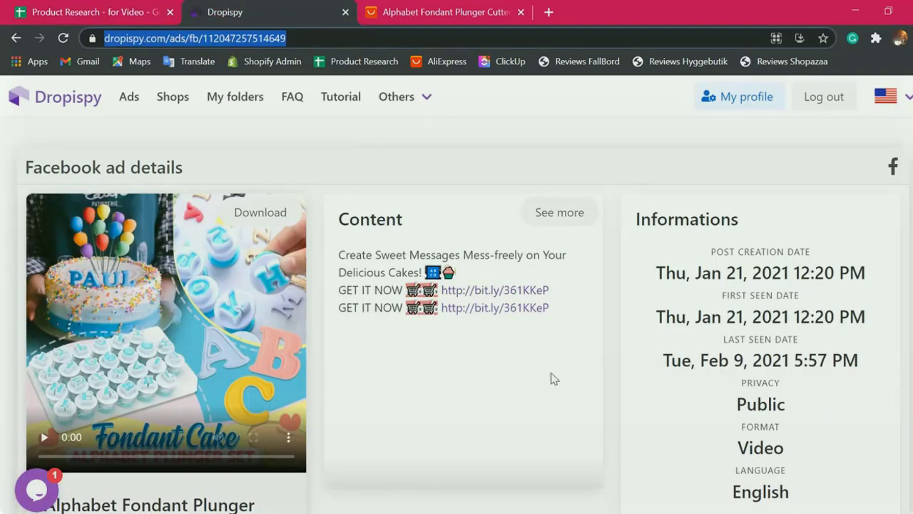
{"action": "scroll", "coordinate": [542, 369], "scroll_direction": "down", "scroll_amount": 2}
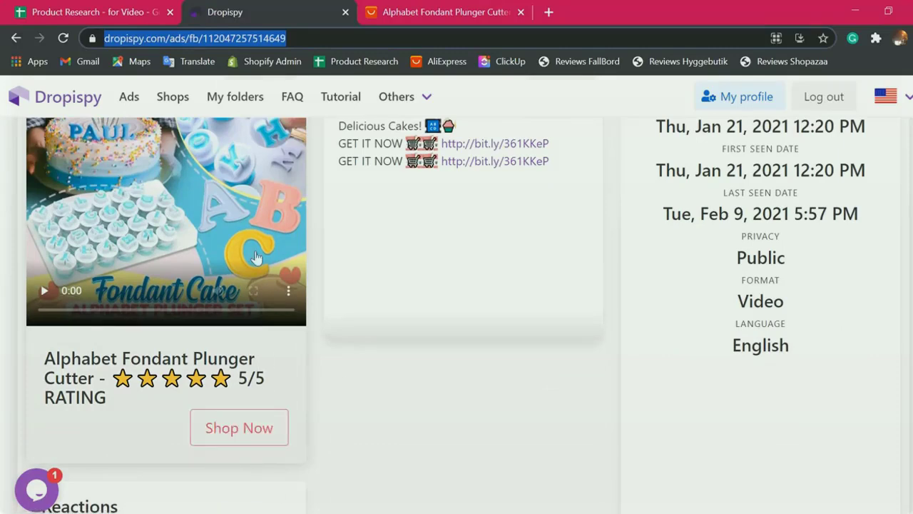
{"action": "left_click", "coordinate": [111, 14]}
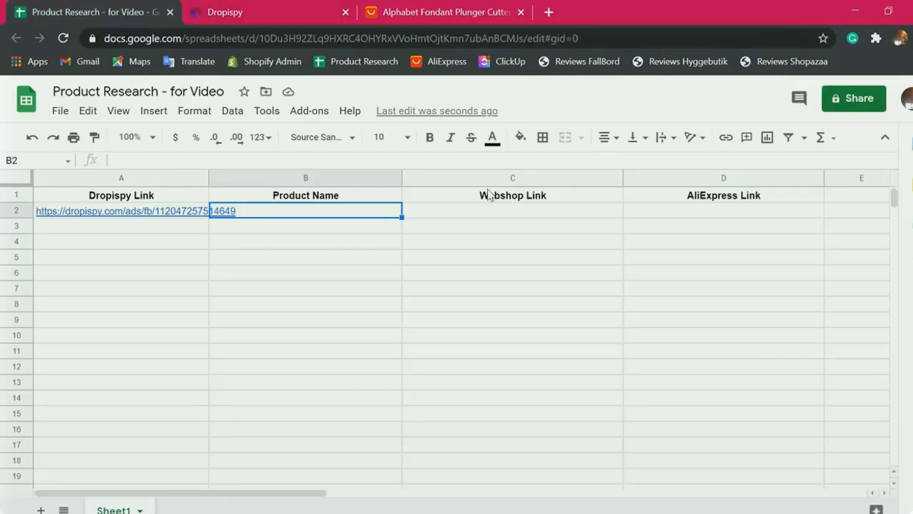
{"action": "left_click", "coordinate": [270, 12]}
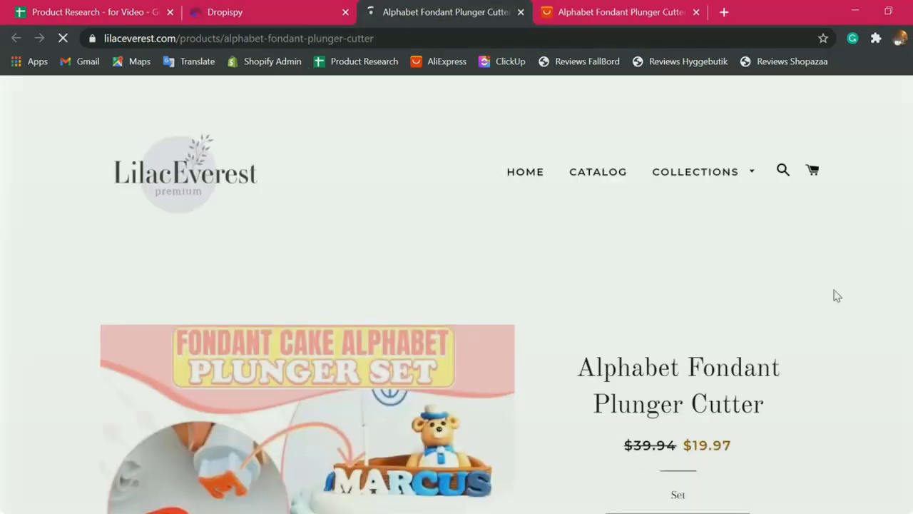
Copy the product title and paste 'Alphabet Fondant Plunger Cutter' into B2
{"action": "scroll", "coordinate": [793, 299], "scroll_direction": "down", "scroll_amount": 2}
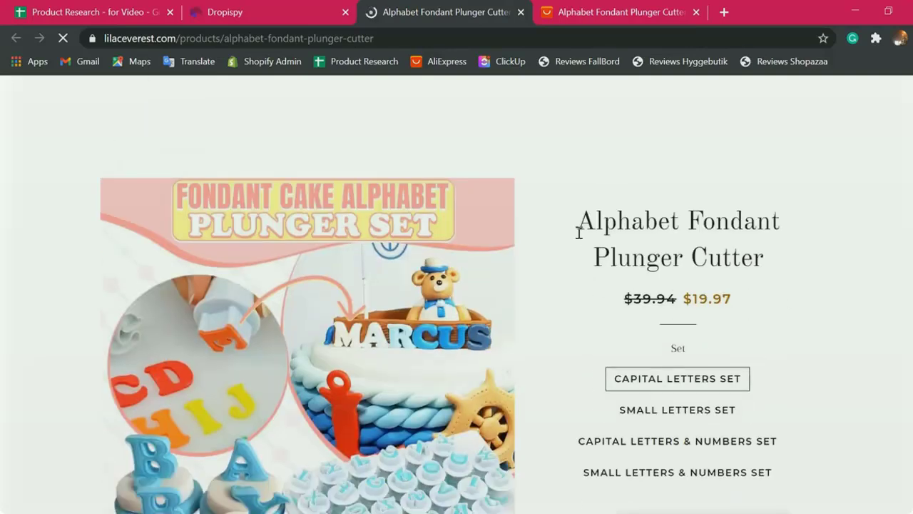
{"action": "left_click_drag", "start_coordinate": [595, 230], "coordinate": [765, 264]}
{"action": "key", "text": "ctrl+c"}
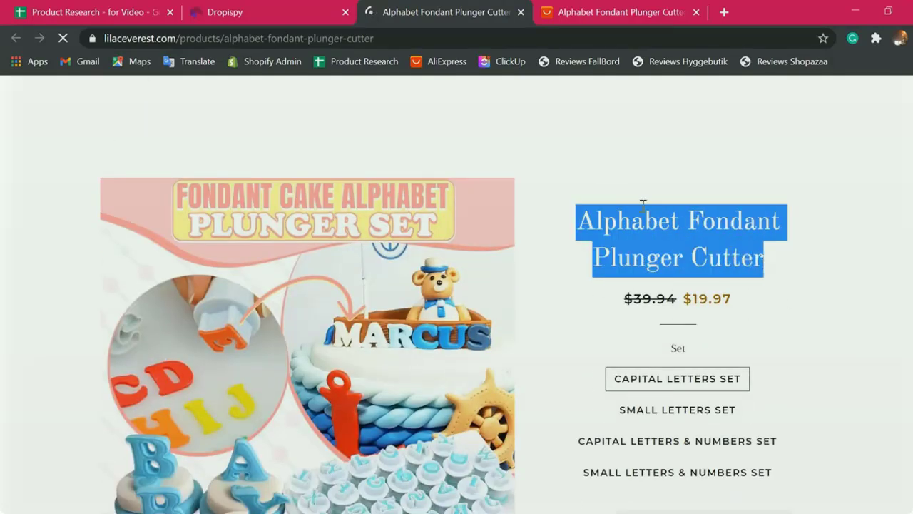
{"action": "left_click", "coordinate": [145, 22]}
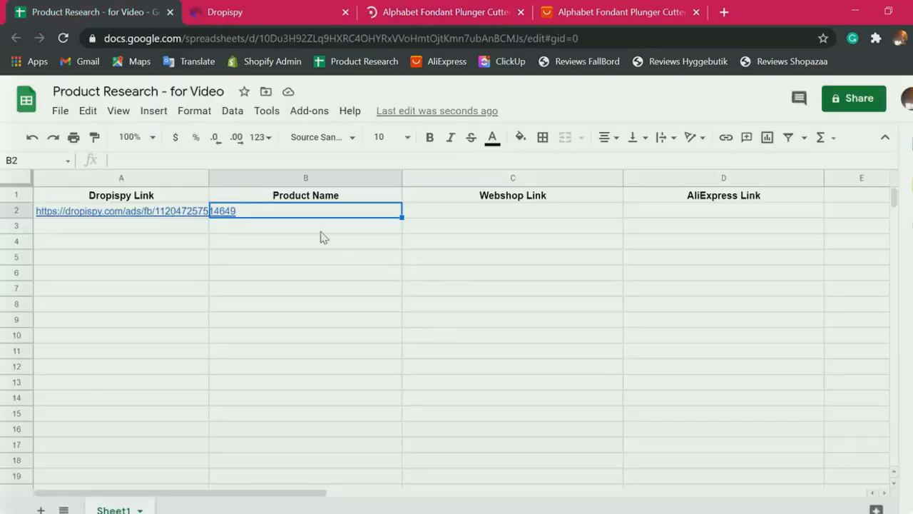
{"action": "double_click", "coordinate": [316, 210]}
{"action": "key", "text": "ctrl+v"}
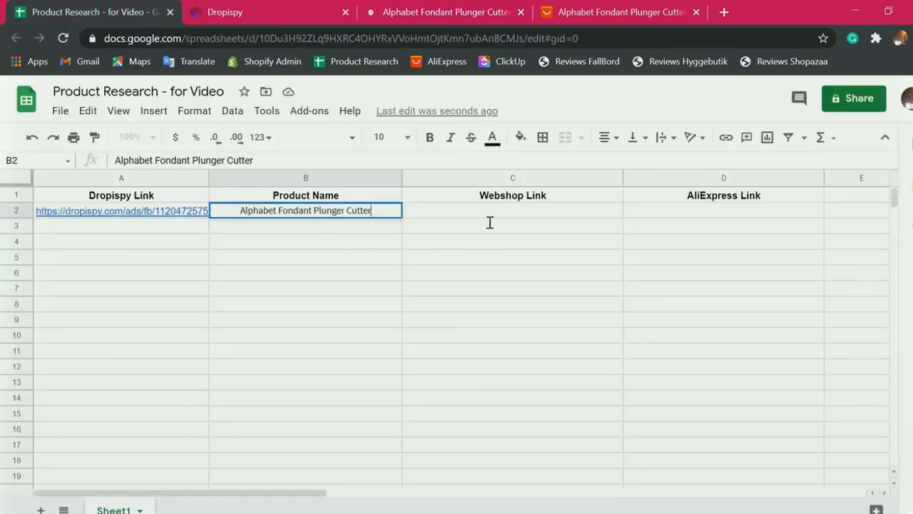
{"action": "left_click", "coordinate": [499, 214]}
Copy the lilaceverest.com product URL and paste it into C2
{"action": "left_click", "coordinate": [442, 15]}
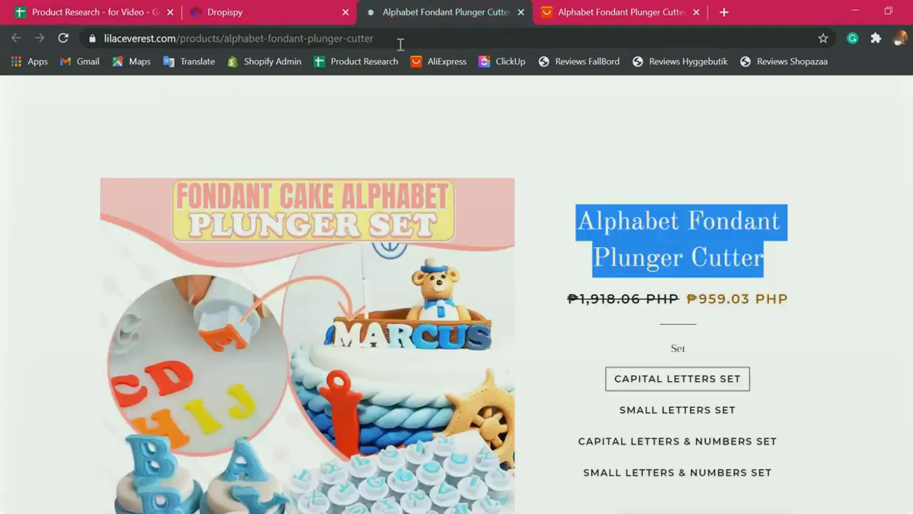
{"action": "left_click", "coordinate": [400, 39]}
{"action": "key", "text": "ctrl+c"}
{"action": "key", "text": "ctrl+1"}
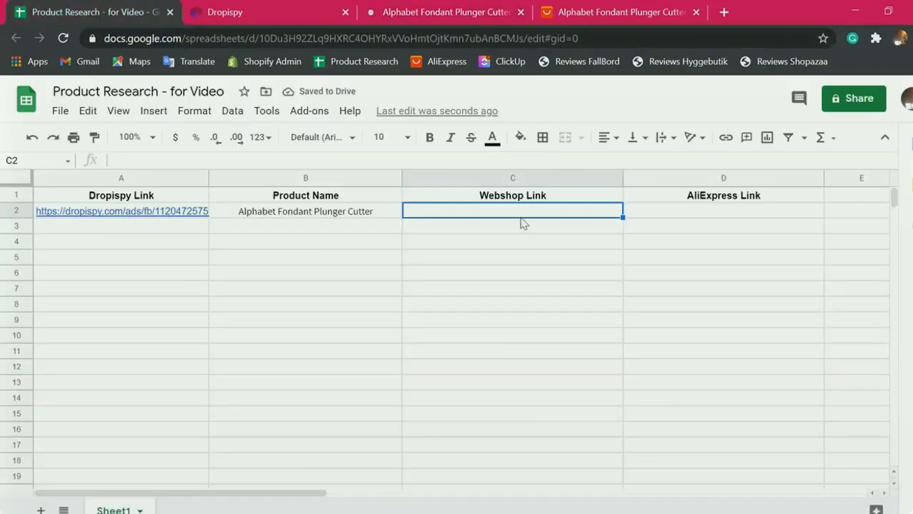
{"action": "double_click", "coordinate": [522, 211]}
{"action": "key", "text": "ctrl+v"}
{"action": "key", "text": "Tab"}
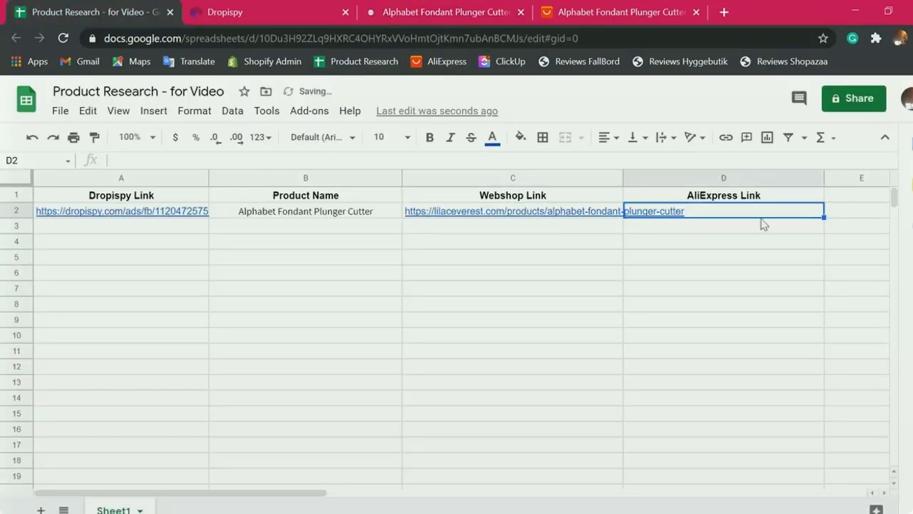
{"action": "left_click", "coordinate": [456, 14]}
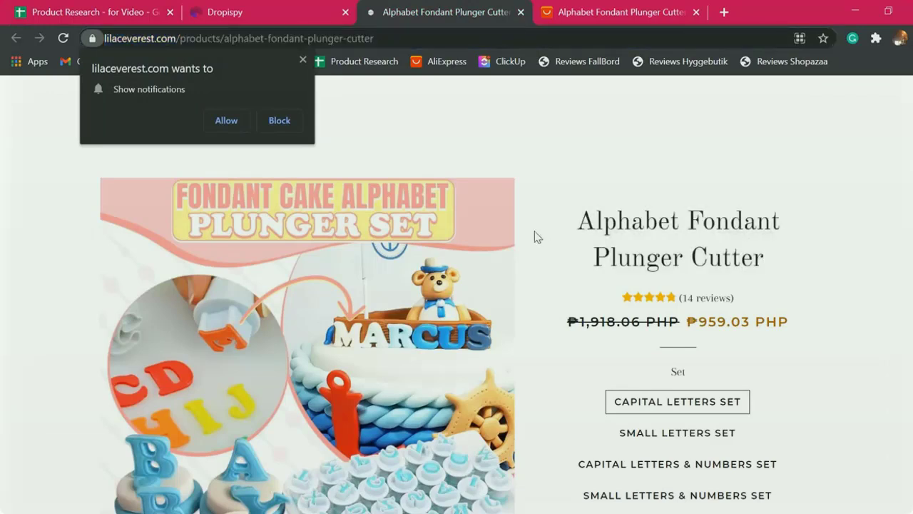
Dismiss the notification prompt and search AliExpress for 'Alphabet Fondant Plunger Cutter'
{"action": "left_click", "coordinate": [280, 121]}
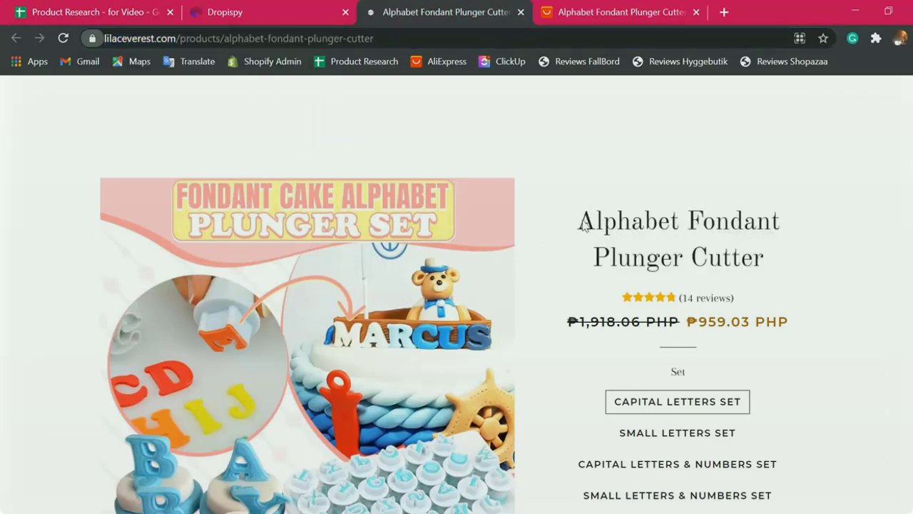
{"action": "left_click_drag", "start_coordinate": [576, 235], "coordinate": [766, 265]}
{"action": "key", "text": "ctrl+c"}
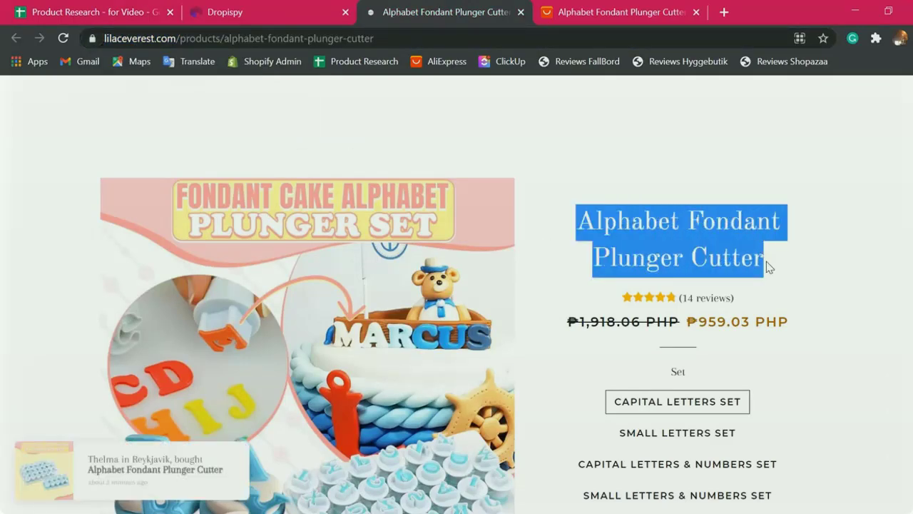
{"action": "left_click", "coordinate": [617, 15]}
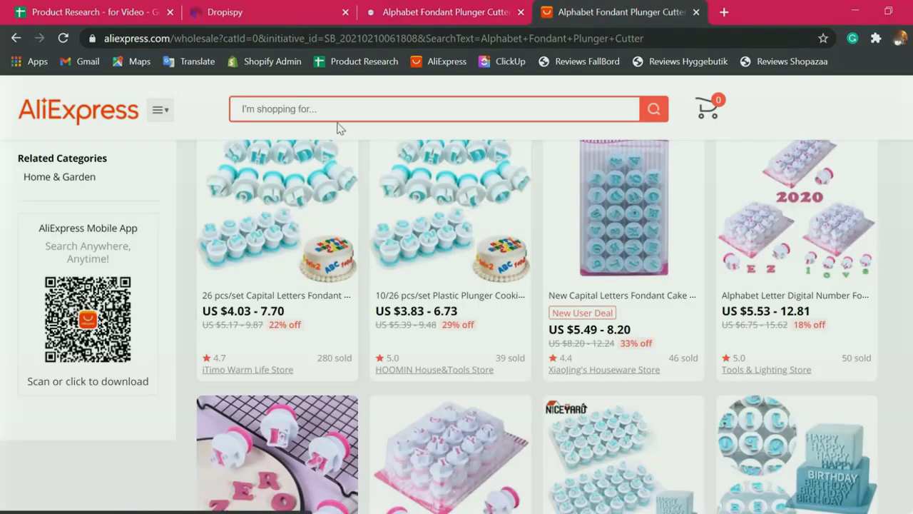
{"action": "key", "text": "ctrl+v"}
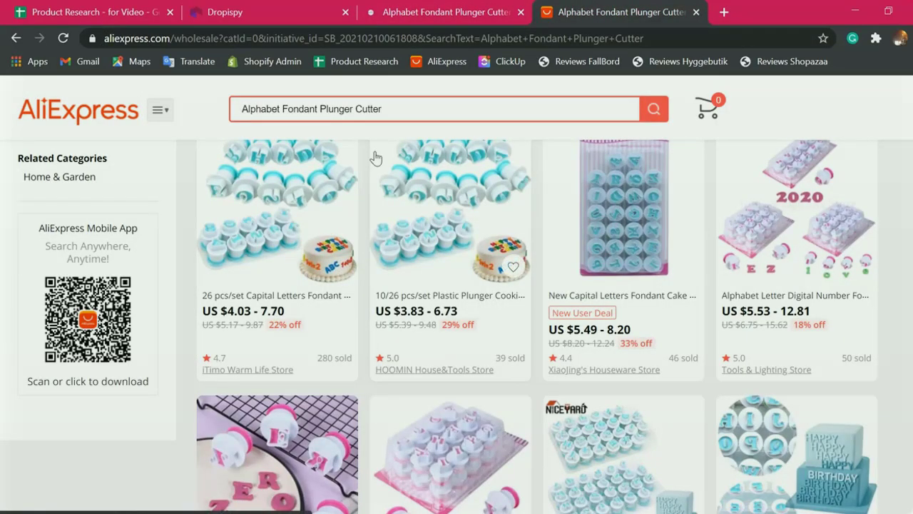
{"action": "key", "text": "Return"}
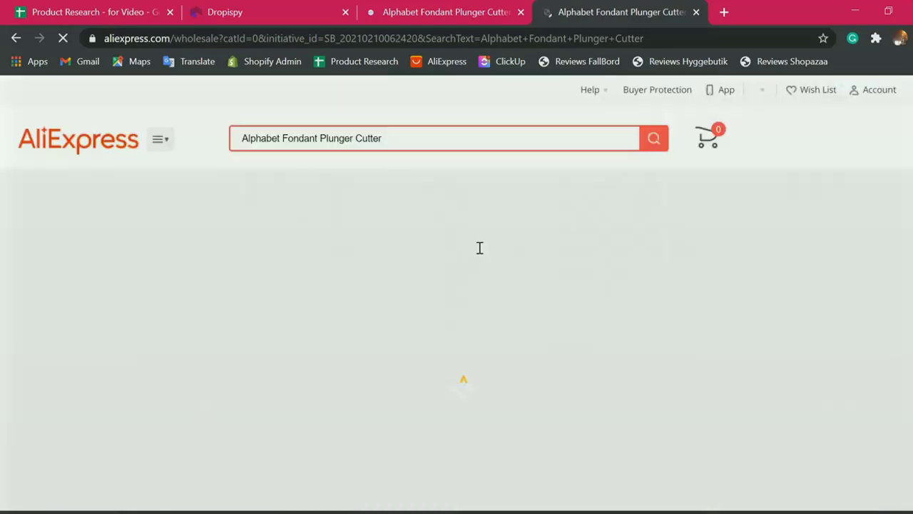
{"action": "scroll", "coordinate": [360, 374], "scroll_direction": "down", "scroll_amount": 2}
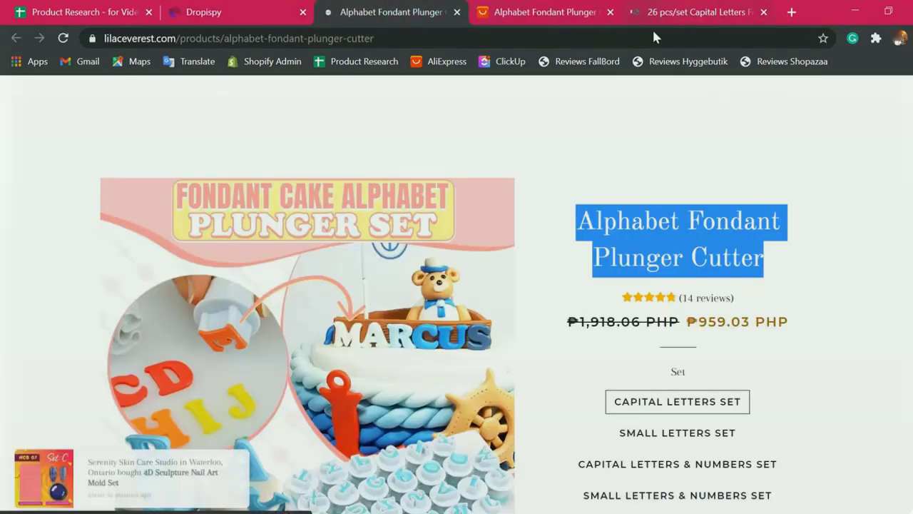
Glance at the AliExpress listing, then scroll through the webshop product photos to compare
{"action": "left_click", "coordinate": [652, 21]}
{"action": "scroll", "coordinate": [737, 316], "scroll_direction": "down", "scroll_amount": 2}
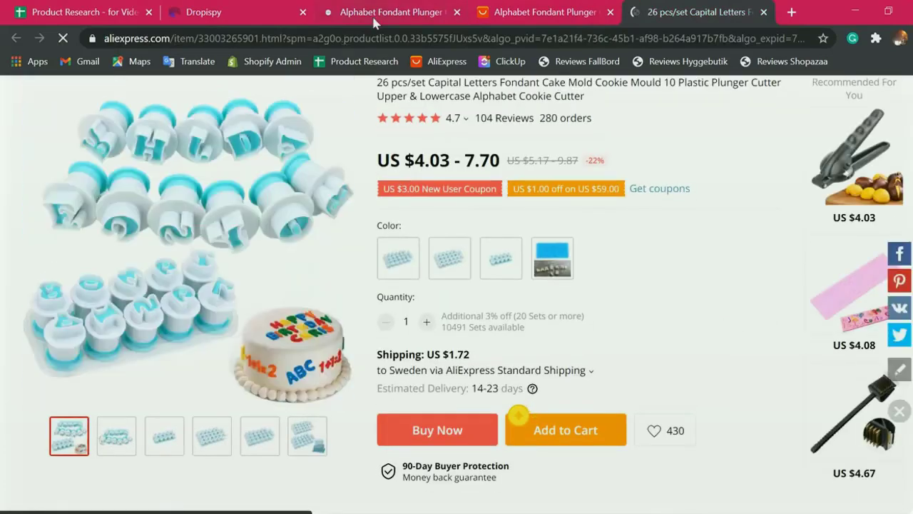
{"action": "left_click", "coordinate": [377, 17]}
{"action": "scroll", "coordinate": [442, 333], "scroll_direction": "down", "scroll_amount": 10}
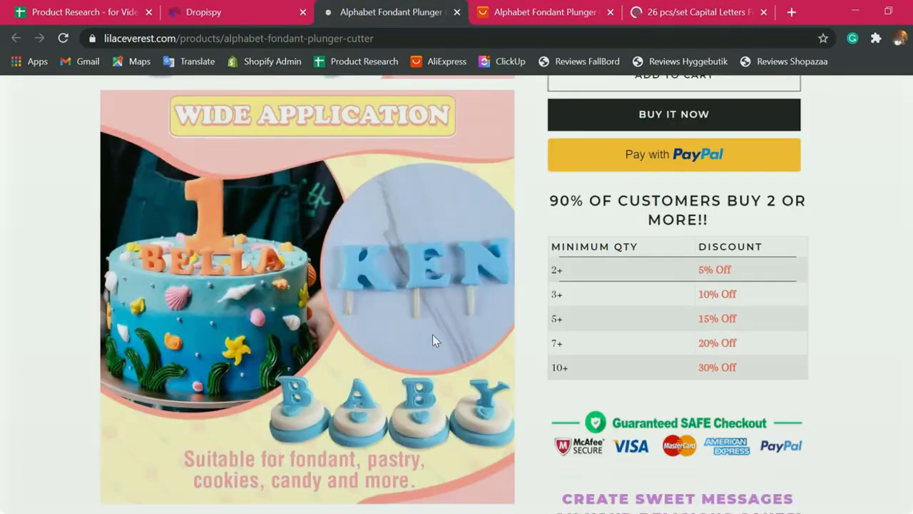
{"action": "scroll", "coordinate": [432, 337], "scroll_direction": "down", "scroll_amount": 3}
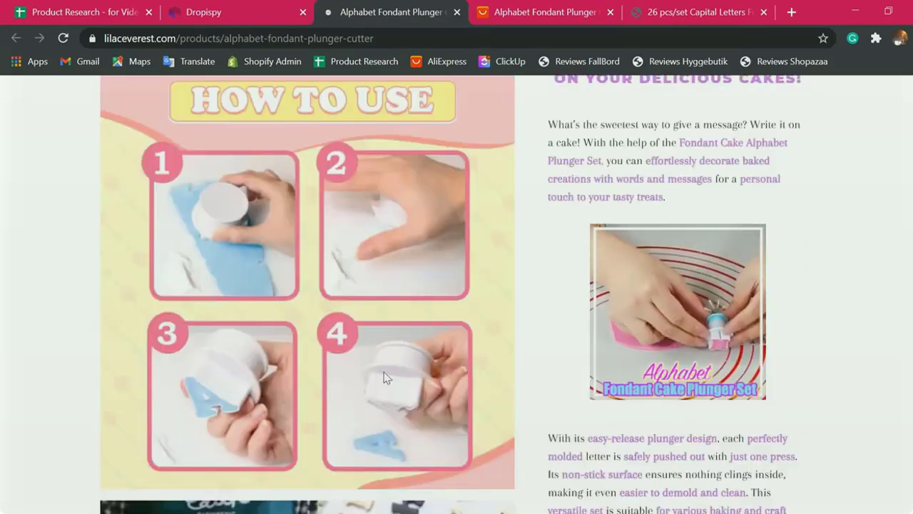
{"action": "scroll", "coordinate": [780, 342], "scroll_direction": "down", "scroll_amount": 1}
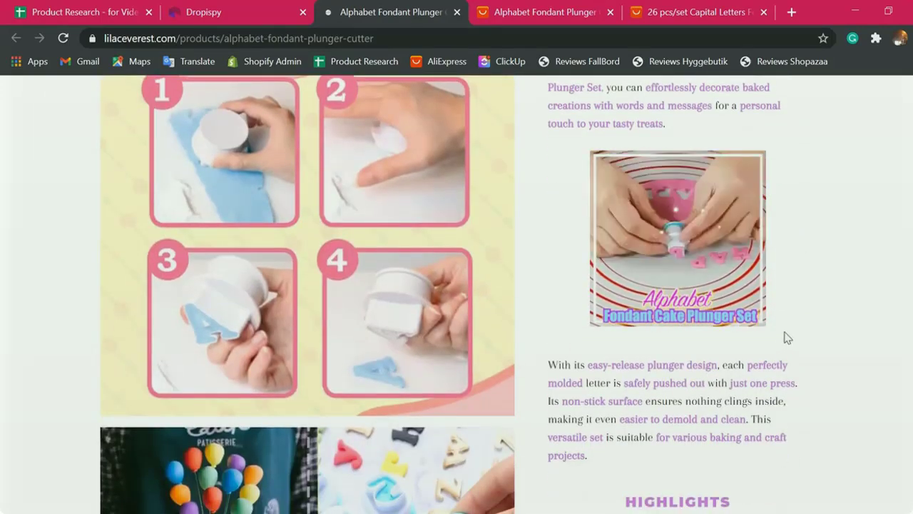
Scroll through the 26 pcs/set listing's images and jump back to its top
{"action": "left_click", "coordinate": [685, 12]}
{"action": "scroll", "coordinate": [733, 335], "scroll_direction": "down", "scroll_amount": 3}
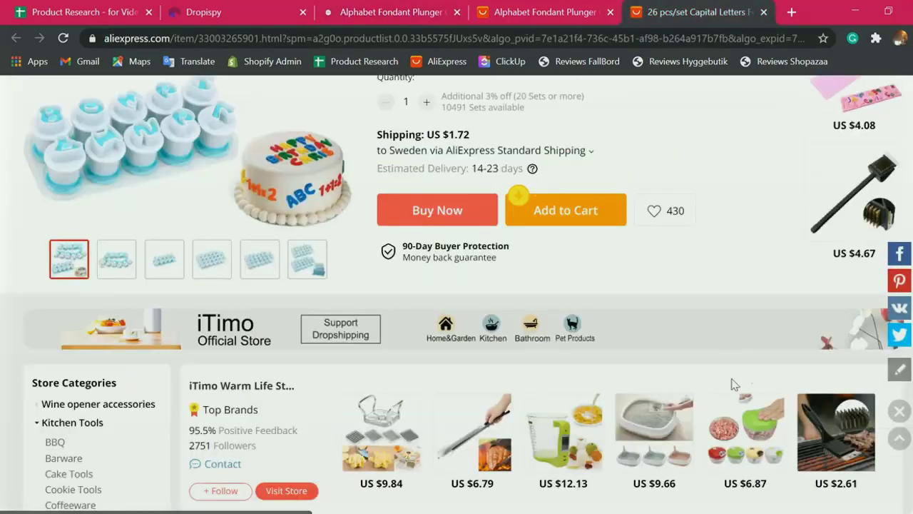
{"action": "scroll", "coordinate": [732, 386], "scroll_direction": "down", "scroll_amount": 3}
{"action": "scroll", "coordinate": [733, 386], "scroll_direction": "down", "scroll_amount": 5}
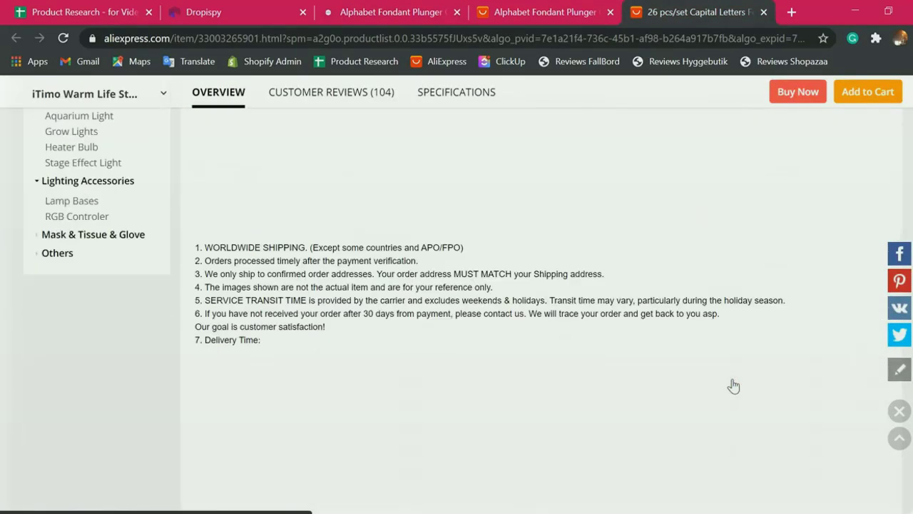
{"action": "scroll", "coordinate": [734, 386], "scroll_direction": "down", "scroll_amount": 5}
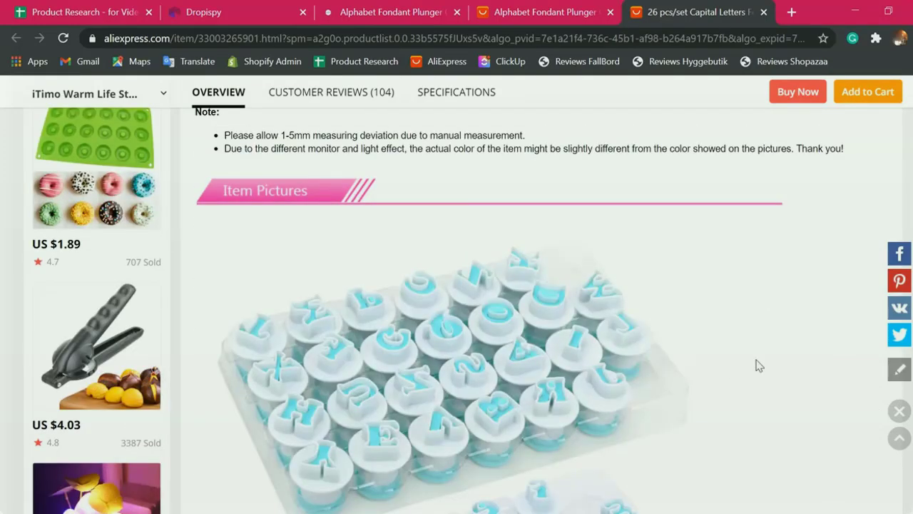
{"action": "scroll", "coordinate": [758, 366], "scroll_direction": "down", "scroll_amount": 5}
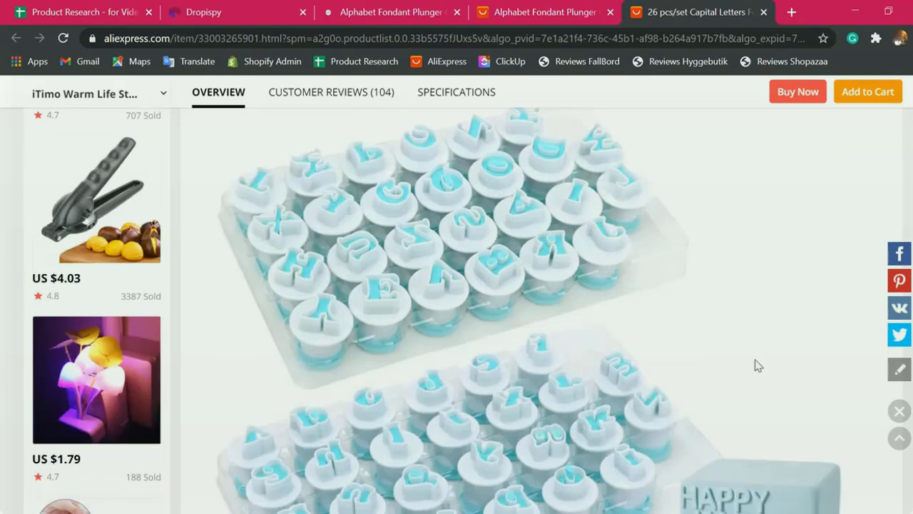
{"action": "scroll", "coordinate": [742, 368], "scroll_direction": "down", "scroll_amount": 3}
{"action": "scroll", "coordinate": [729, 398], "scroll_direction": "down", "scroll_amount": 3}
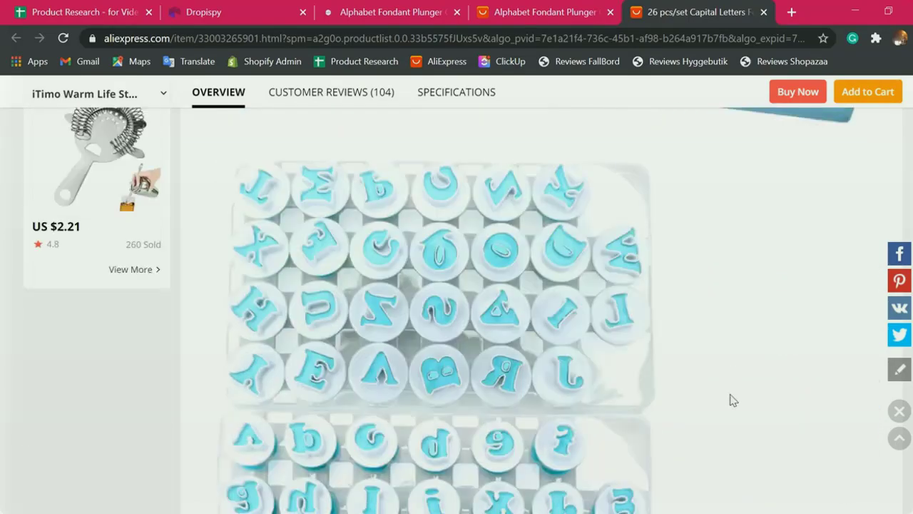
{"action": "scroll", "coordinate": [746, 381], "scroll_direction": "down", "scroll_amount": 9}
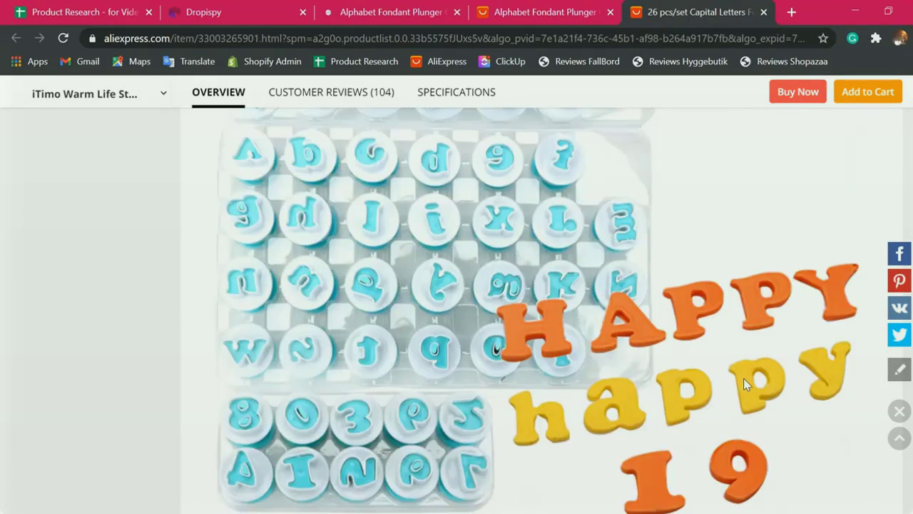
{"action": "scroll", "coordinate": [743, 385], "scroll_direction": "down", "scroll_amount": 3}
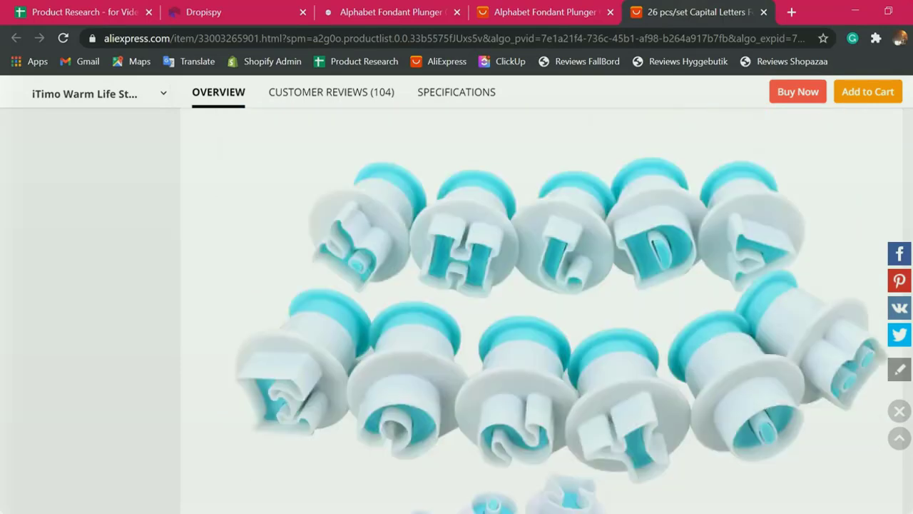
{"action": "key", "text": "Home"}
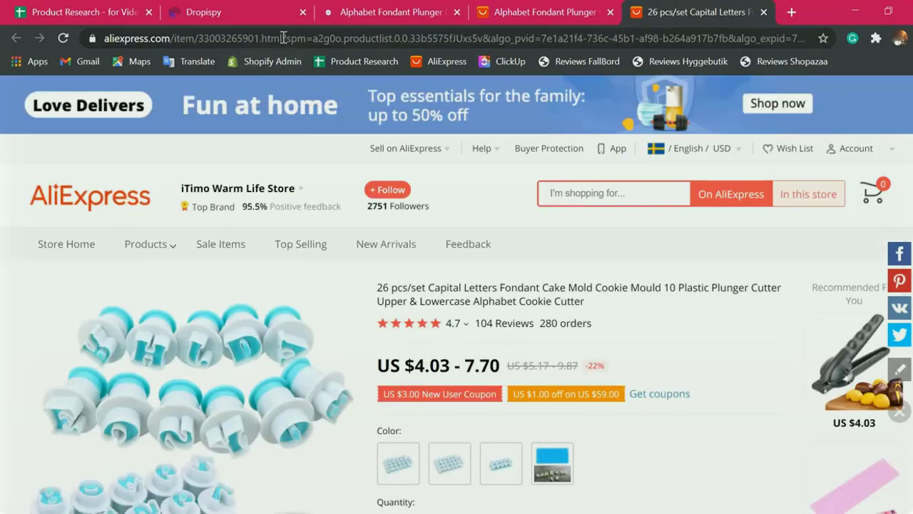
{"action": "left_click", "coordinate": [110, 36]}
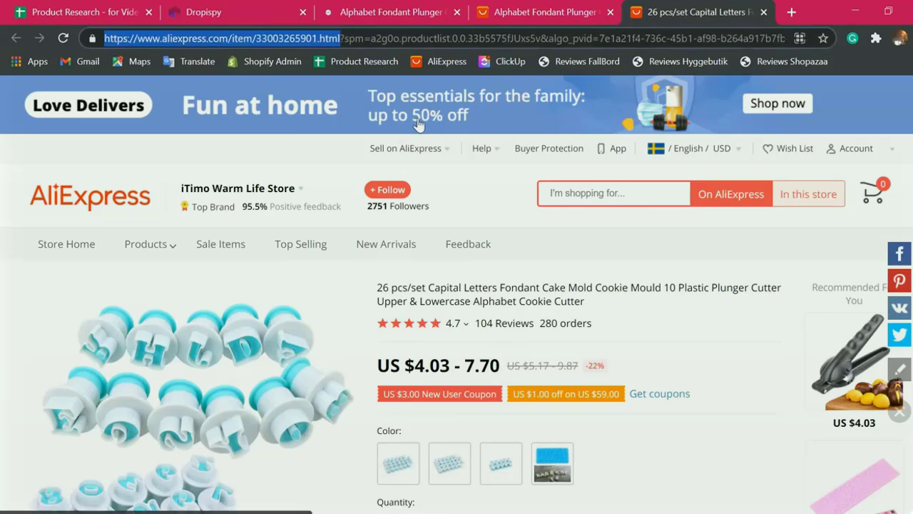
{"action": "left_click", "coordinate": [108, 15]}
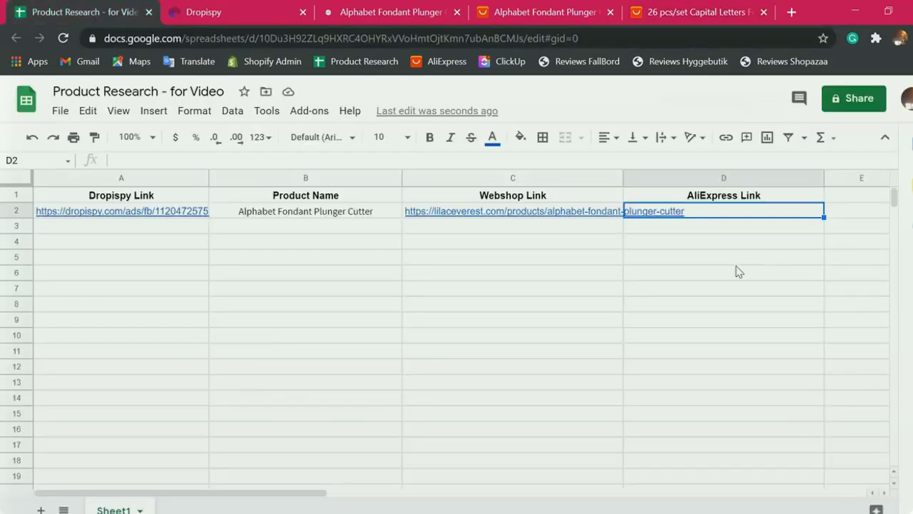
{"action": "double_click", "coordinate": [727, 214]}
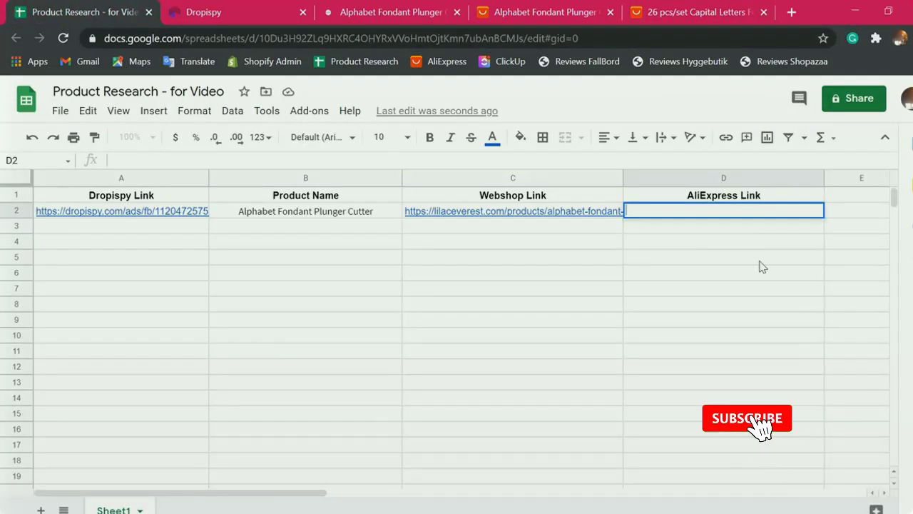
{"action": "type", "text": "https://www.aliexpress.com/item/33003265901.html"}
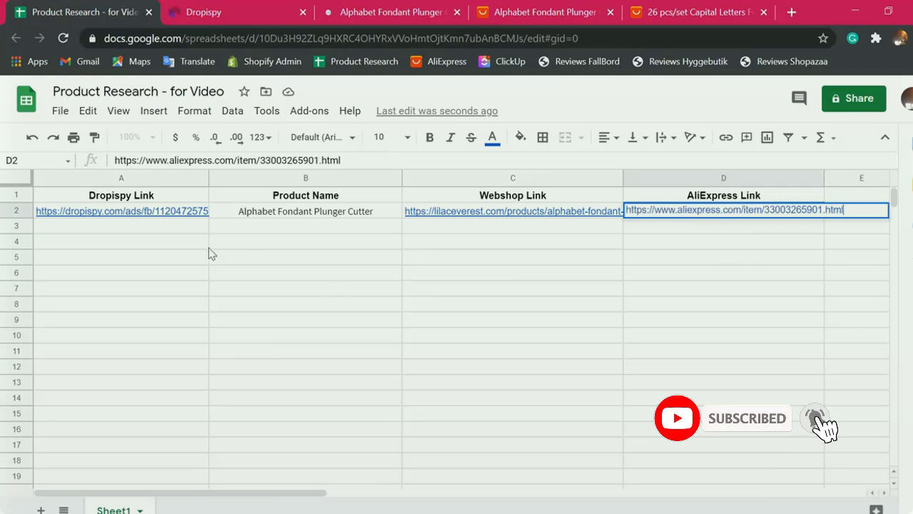
{"action": "key", "text": "Return"}
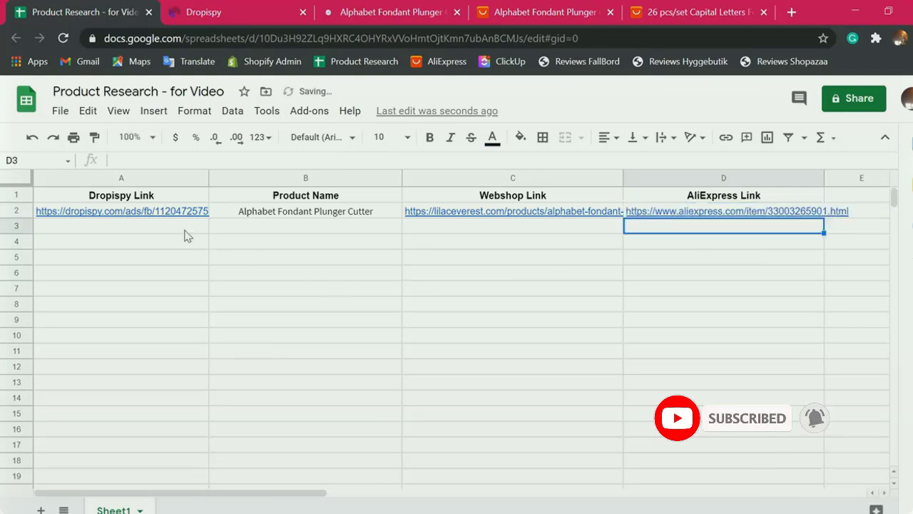
{"action": "left_click", "coordinate": [22, 211]}
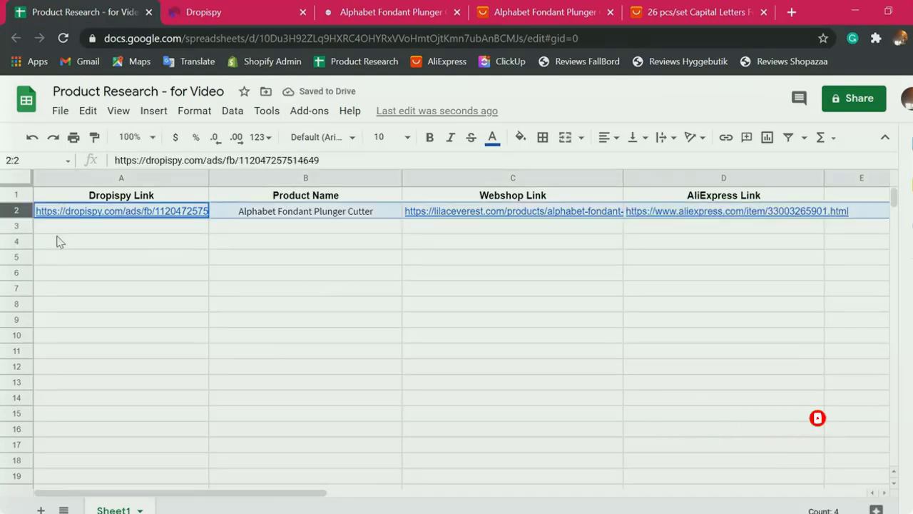
{"action": "left_click", "coordinate": [17, 225]}
{"action": "left_click", "coordinate": [18, 210]}
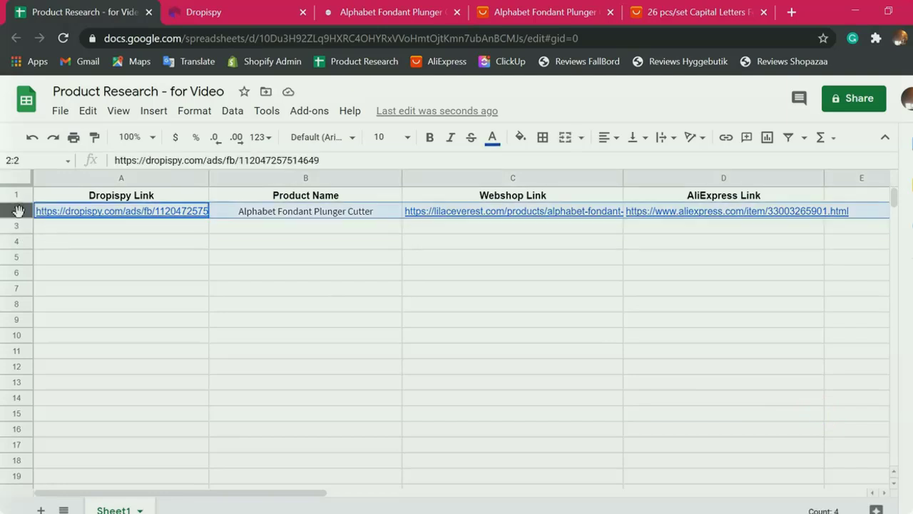
{"action": "left_click", "coordinate": [17, 226]}
{"action": "left_click", "coordinate": [18, 211]}
{"action": "left_click", "coordinate": [13, 226]}
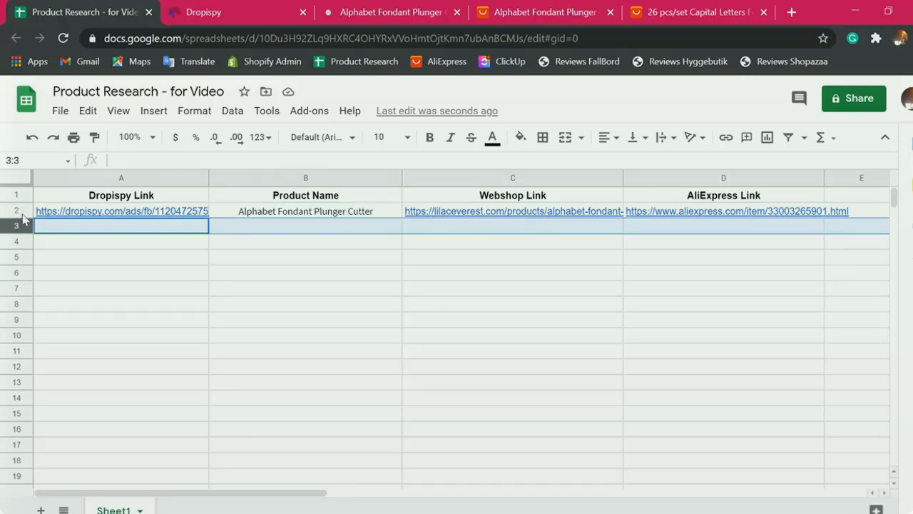
{"action": "left_click", "coordinate": [18, 227]}
{"action": "left_click", "coordinate": [18, 211]}
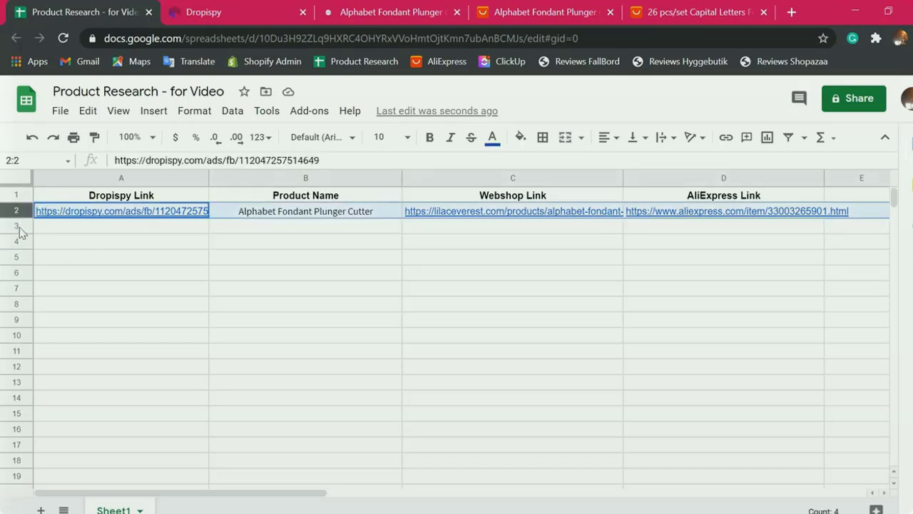